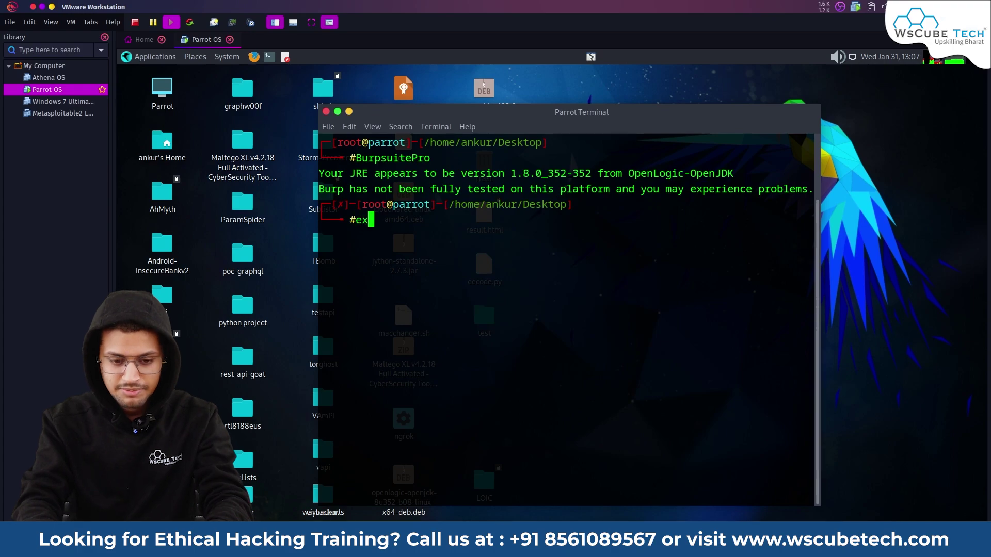
- Exit the root shell and launch BurpsuitePro from the regular user's terminal prompt, accepting the JRE compatibility warning
key("Return")
type("BurpsuitePro")
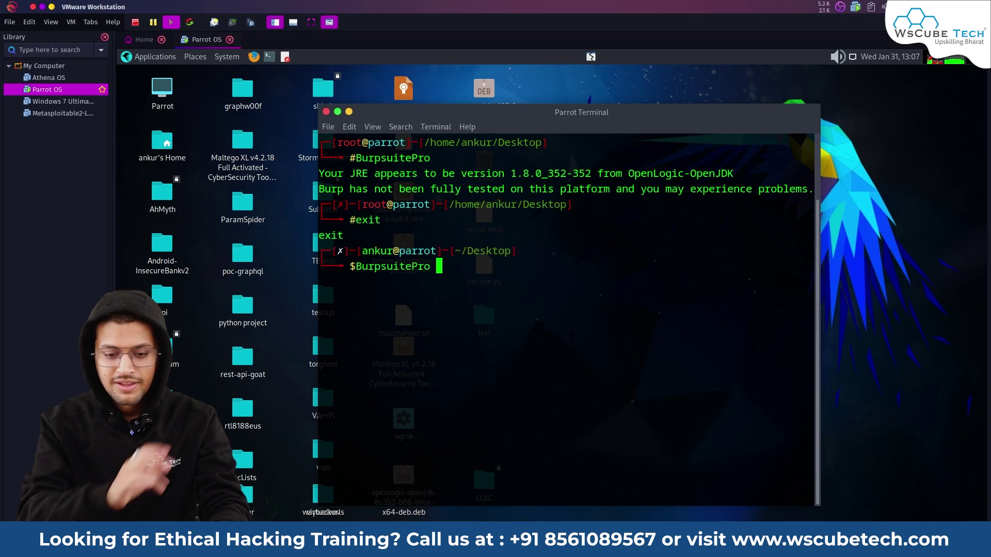
key("Return")
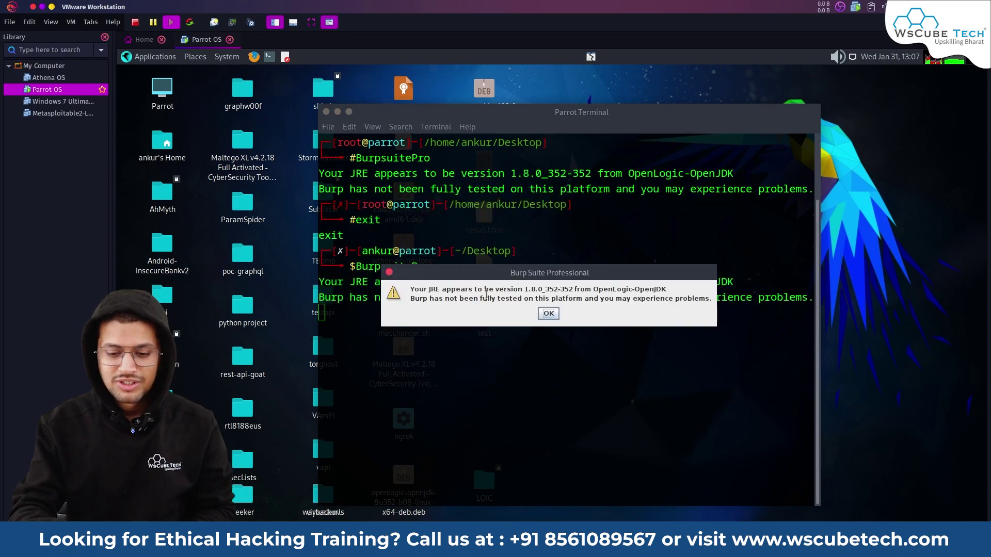
key("Return")
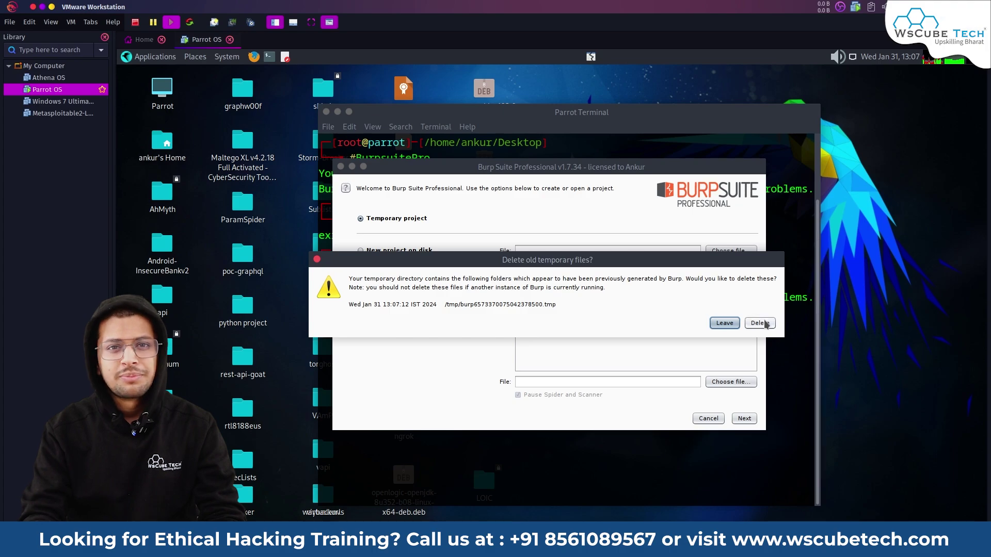
- Delete Burp's old temporary files and start Burp with a temporary project
left_click(766, 324)
left_click(746, 418)
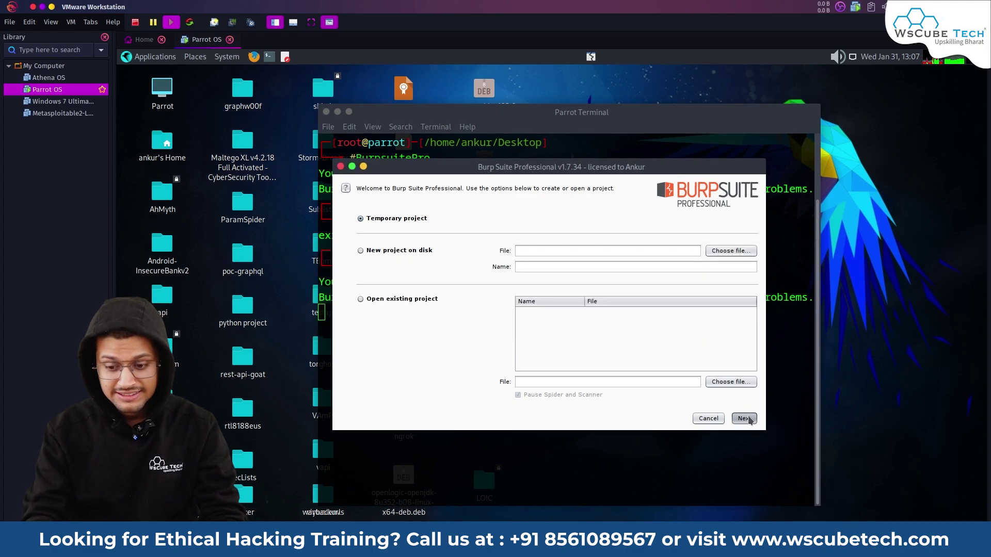
left_click(735, 419)
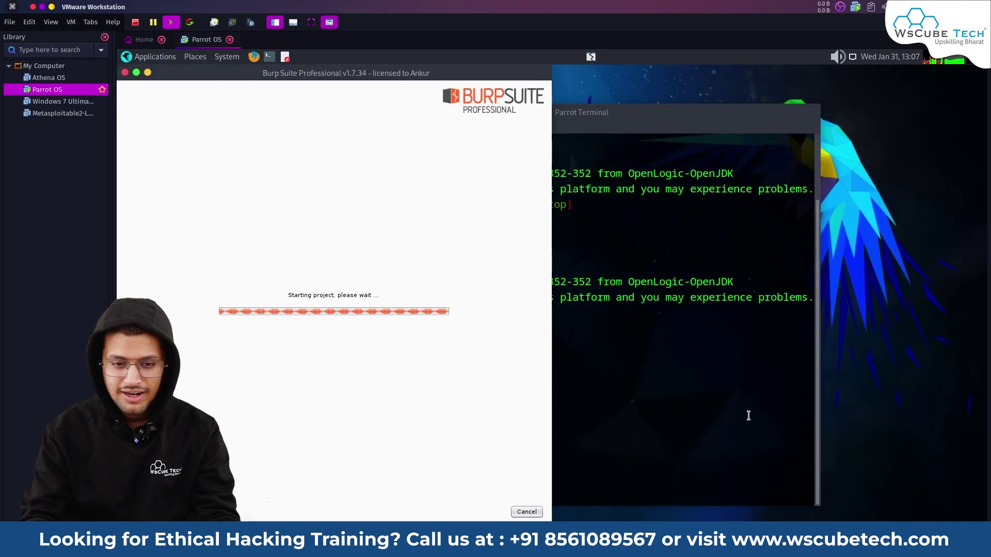
- Open Firefox and switch FoxyProxy to the burp proxy on port 8080
left_click(253, 57)
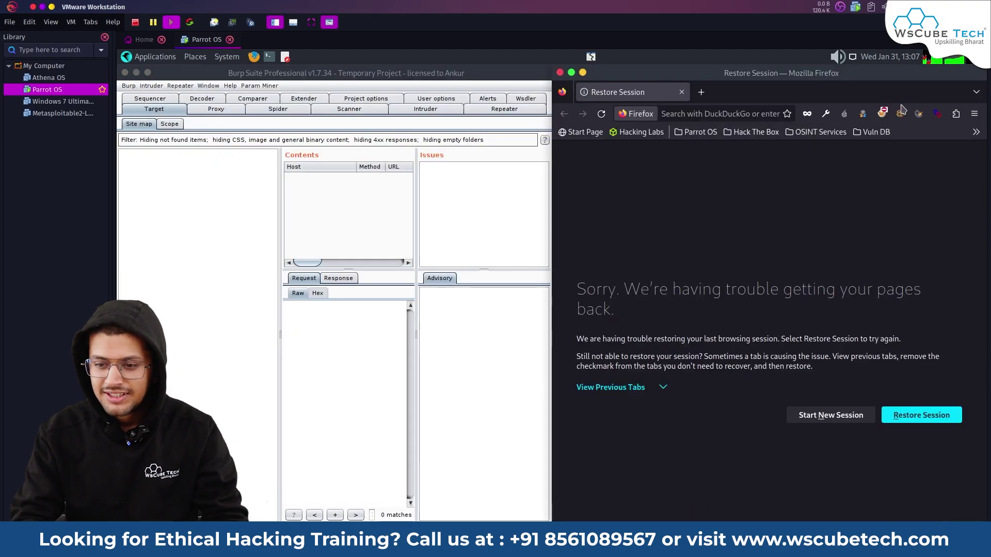
left_click(882, 113)
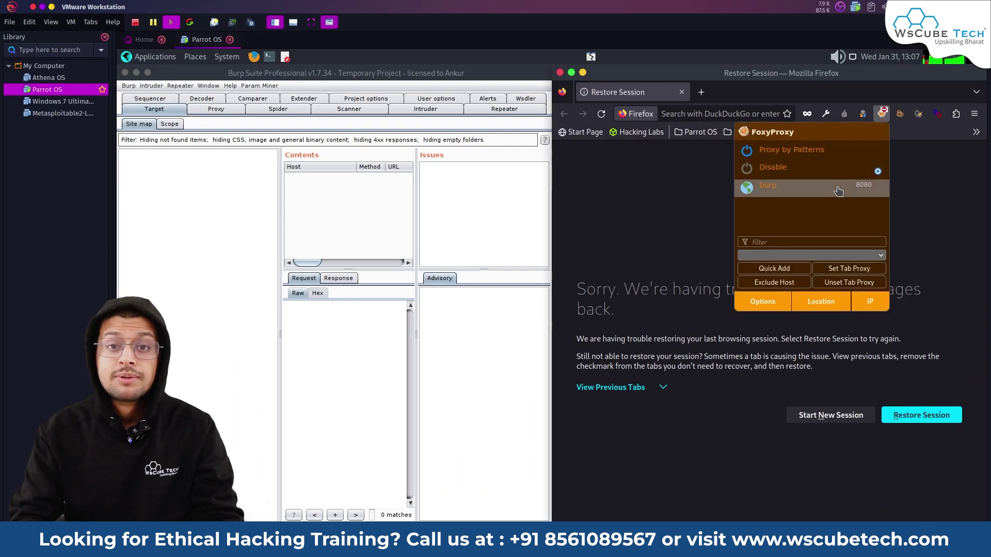
left_click(839, 192)
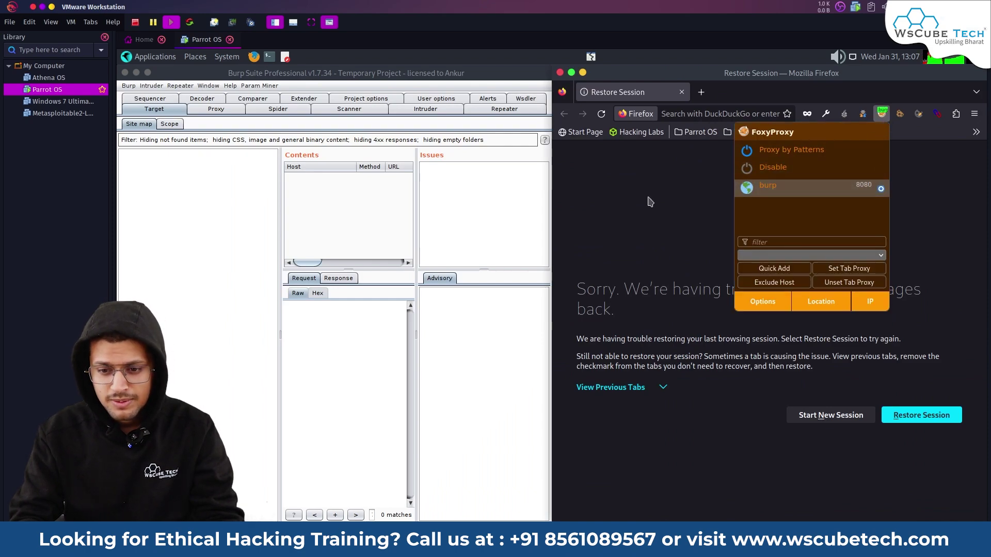
left_click(718, 114)
type("wscubetech.com/")
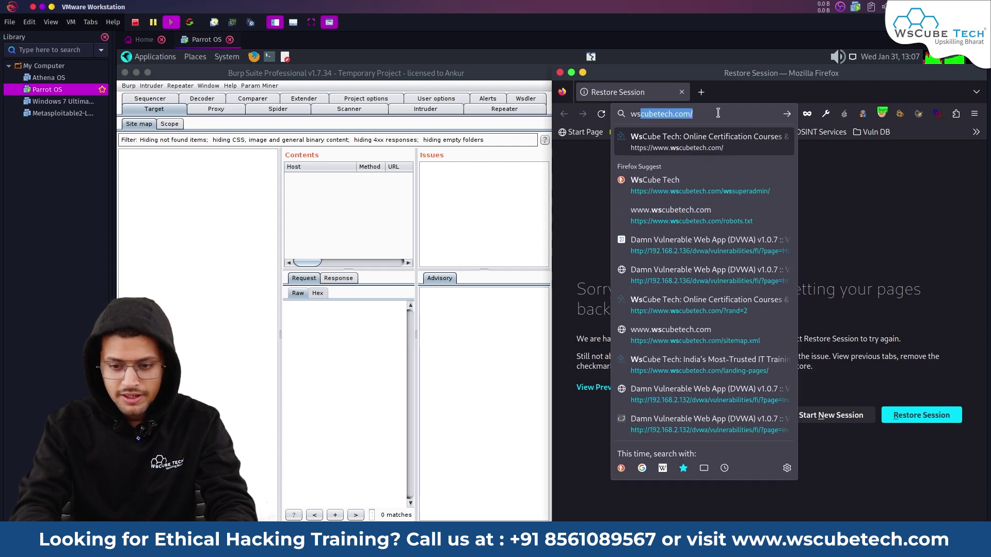
key("Return")
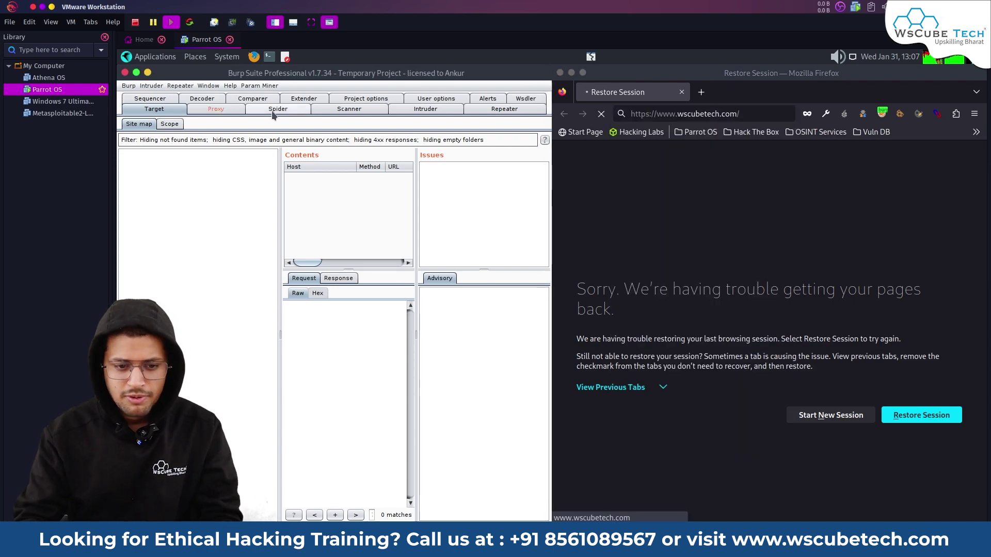
left_click(216, 110)
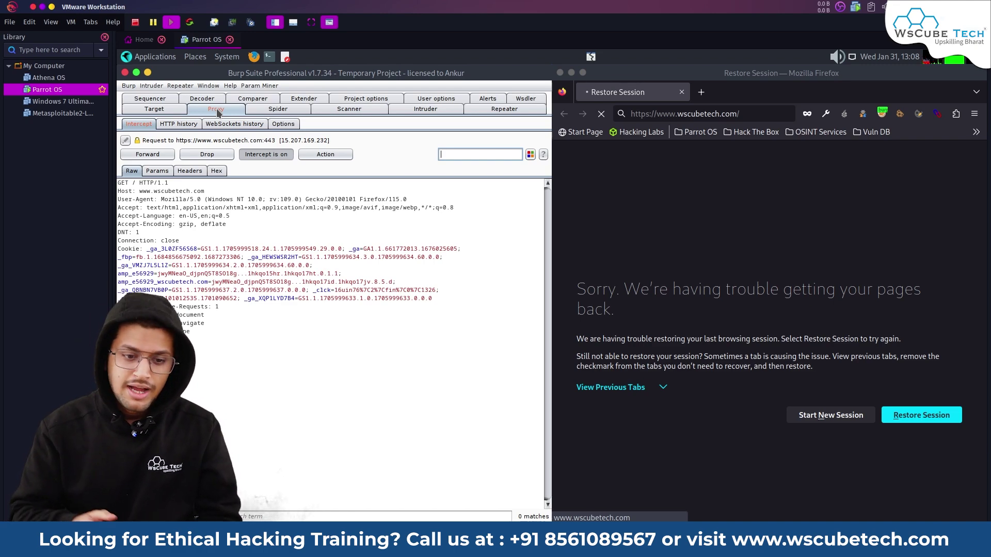
- Examine the intercepted request's parameters, headers and hex bytes with their text equivalents, and return to the raw view
left_click(158, 171)
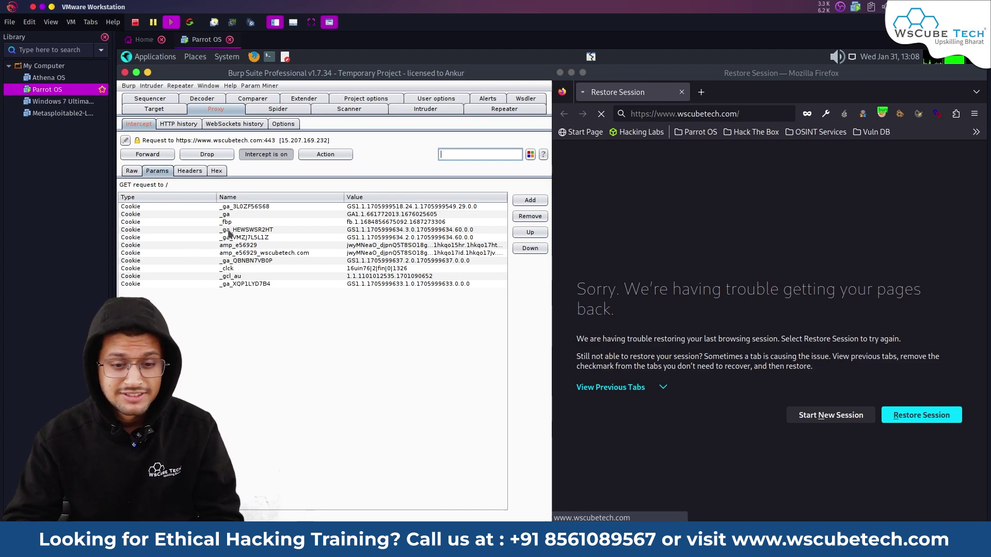
left_click(191, 174)
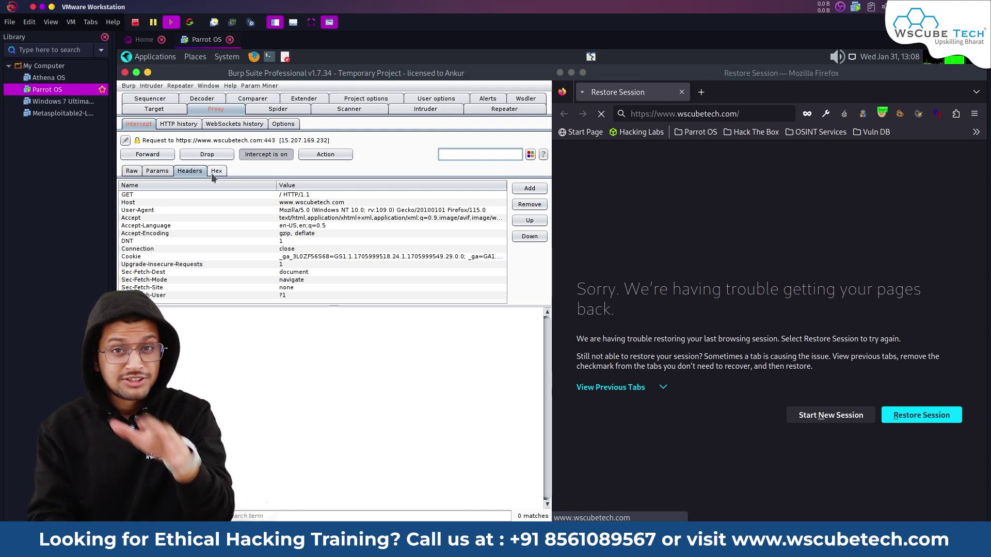
left_click(214, 173)
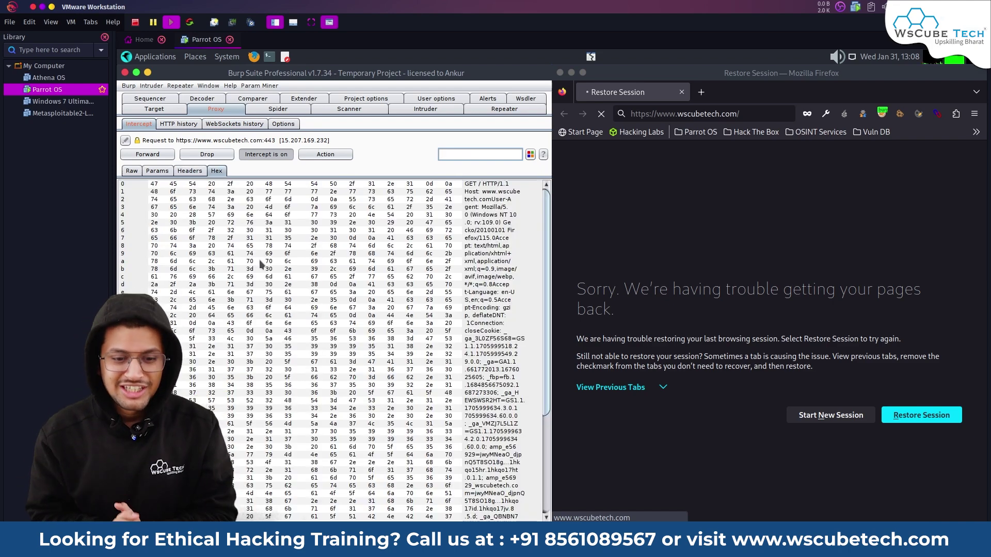
left_click_drag(150, 188, 389, 451)
left_click(476, 199)
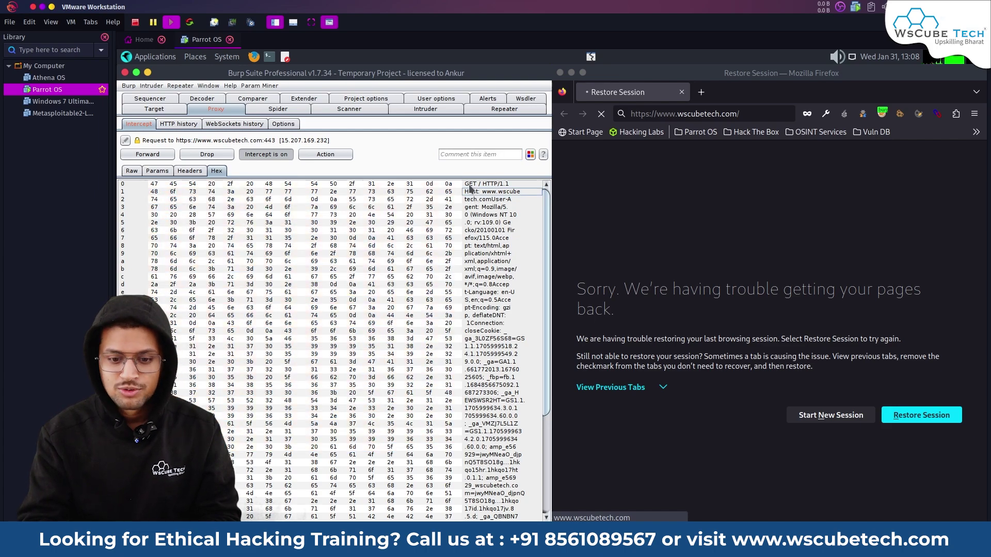
left_click(505, 308)
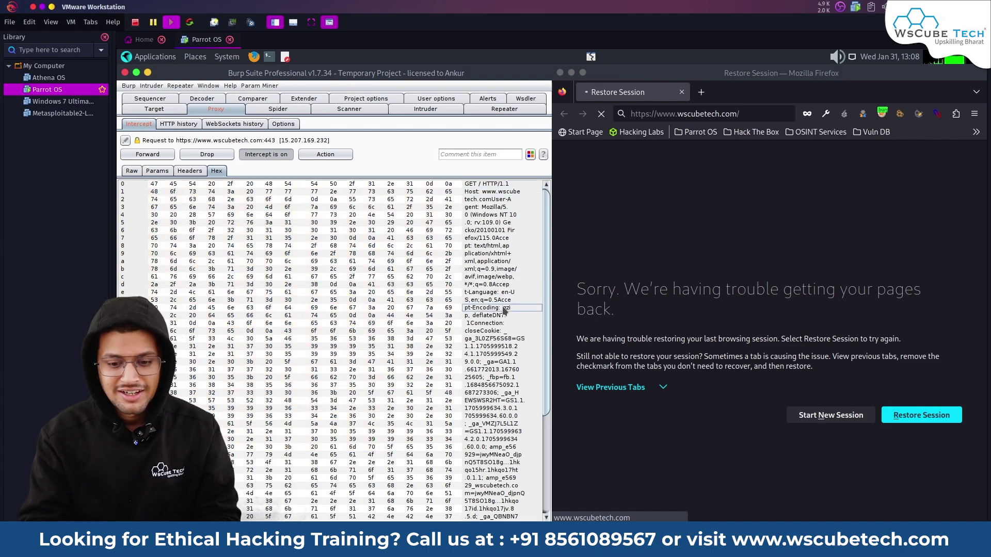
left_click_drag(217, 276, 336, 421)
left_click_drag(176, 231, 296, 357)
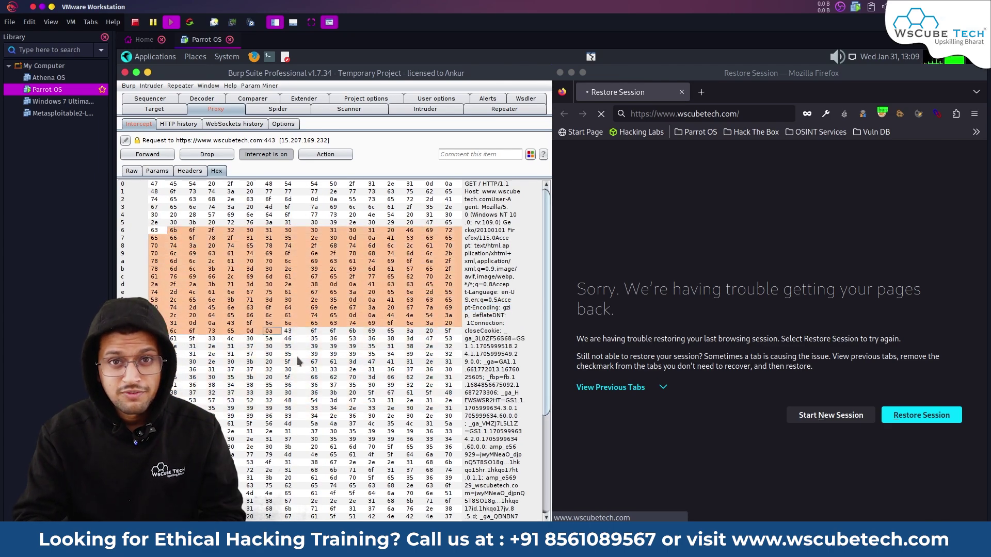
left_click(315, 378)
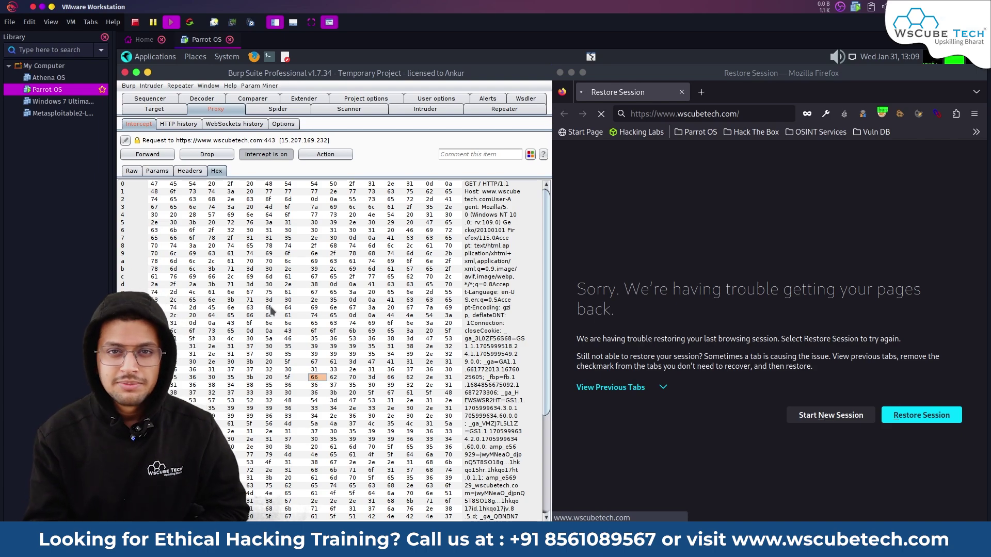
left_click(131, 171)
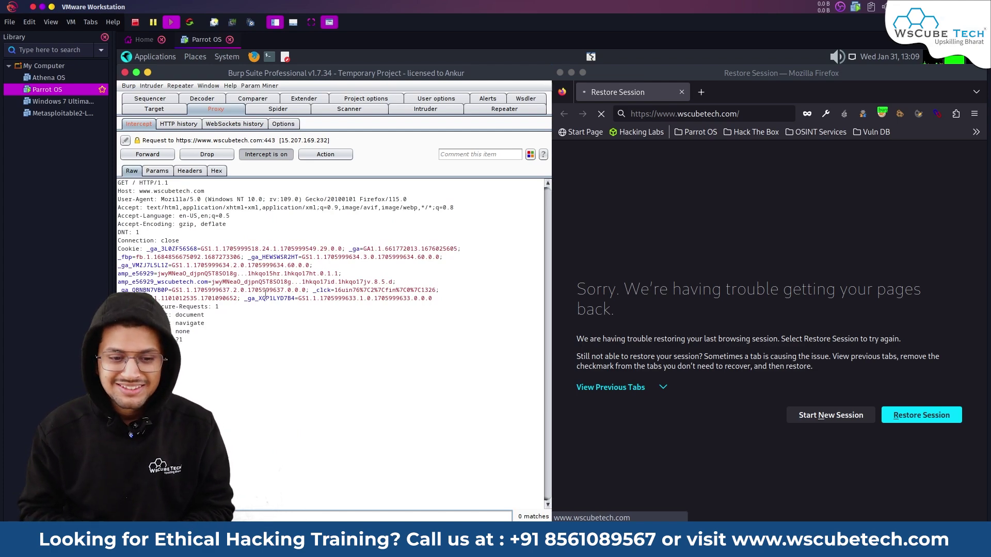
- Forward the intercepted requests one after another until the wscubetech.com homepage loads in Firefox
left_click(154, 155)
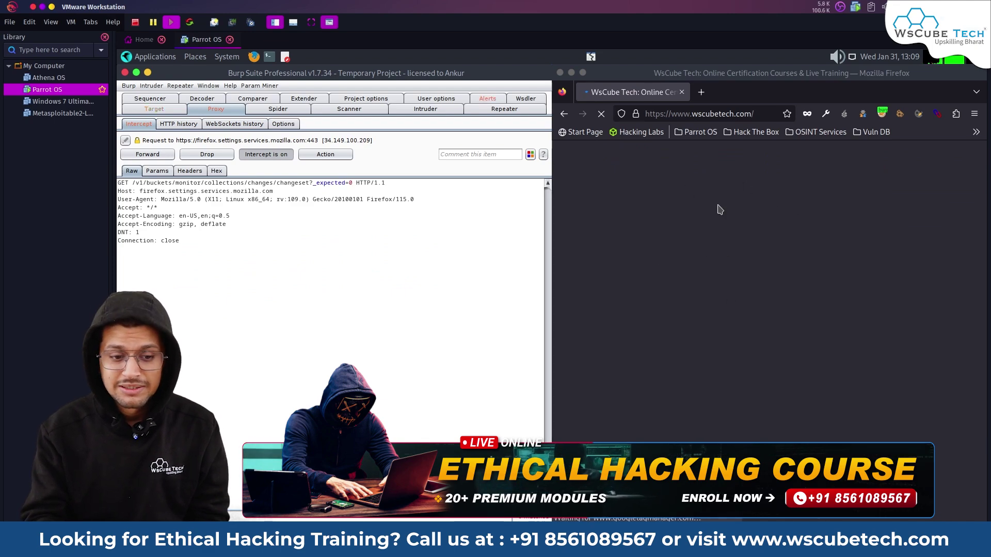
left_click(148, 154)
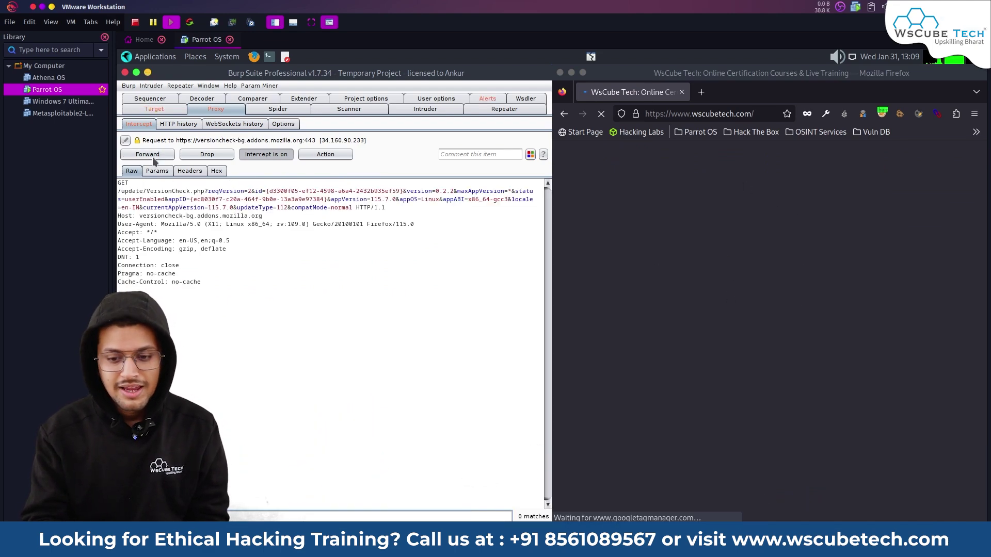
left_click(148, 154)
left_click(148, 154)
left_click(148, 154)
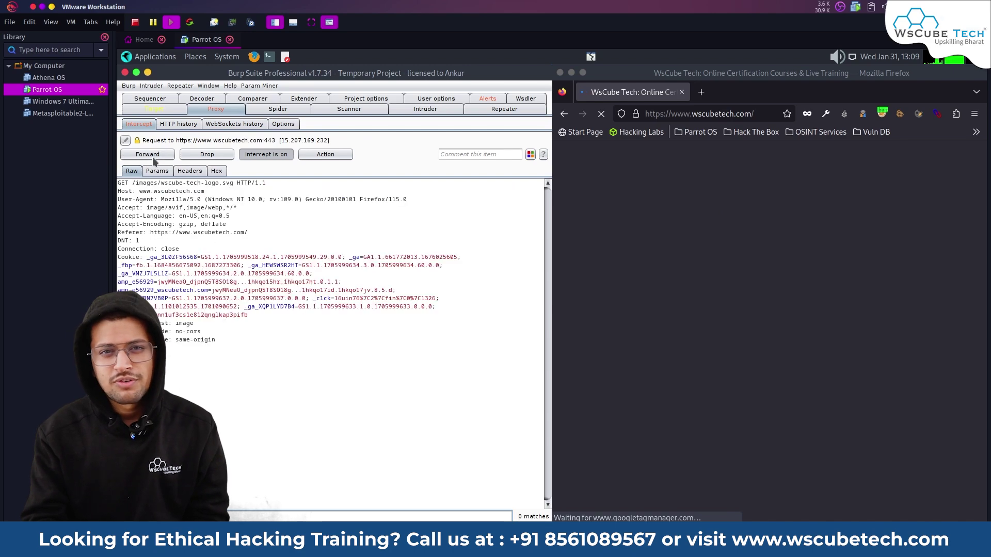
left_click(148, 154)
left_click(148, 155)
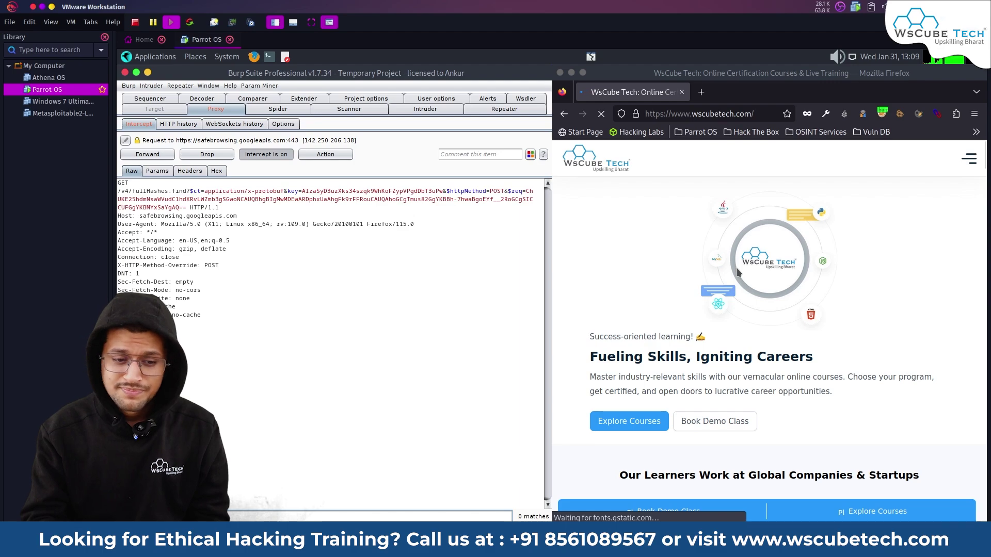
- Look through the homepage for unloaded content and forward four more intercepted requests to load it
scroll(737, 273, "down", 5)
scroll(716, 355, "down", 10)
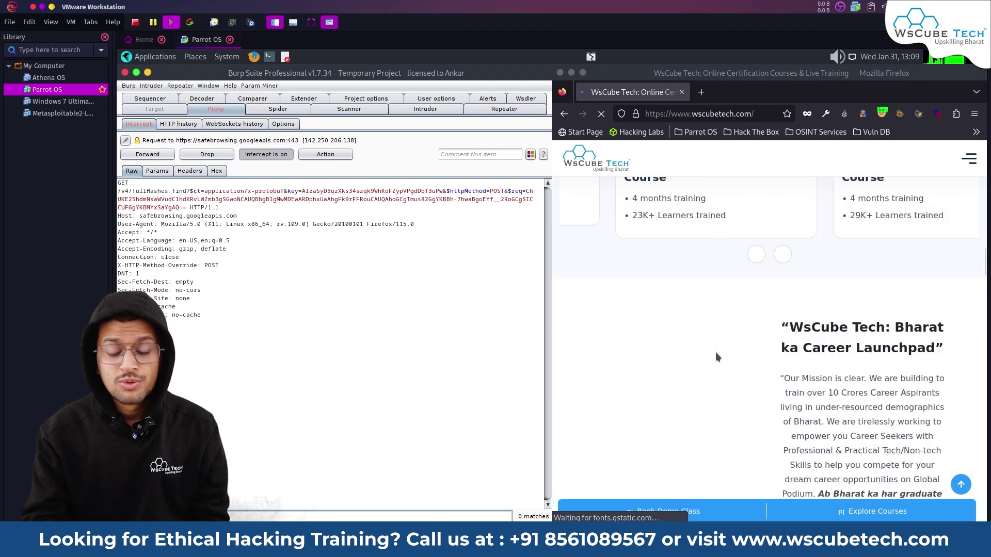
scroll(715, 352, "down", 5)
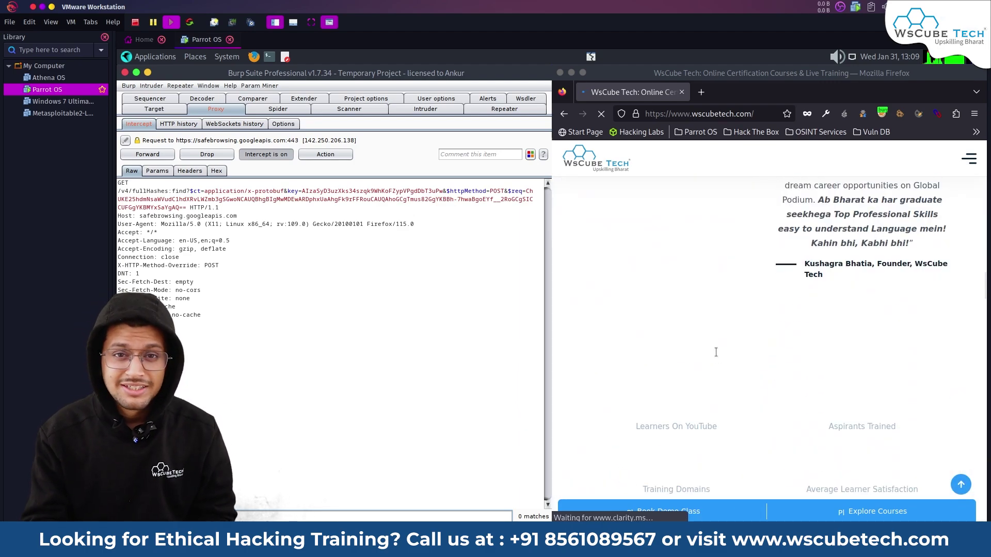
left_click(131, 155)
left_click(131, 155)
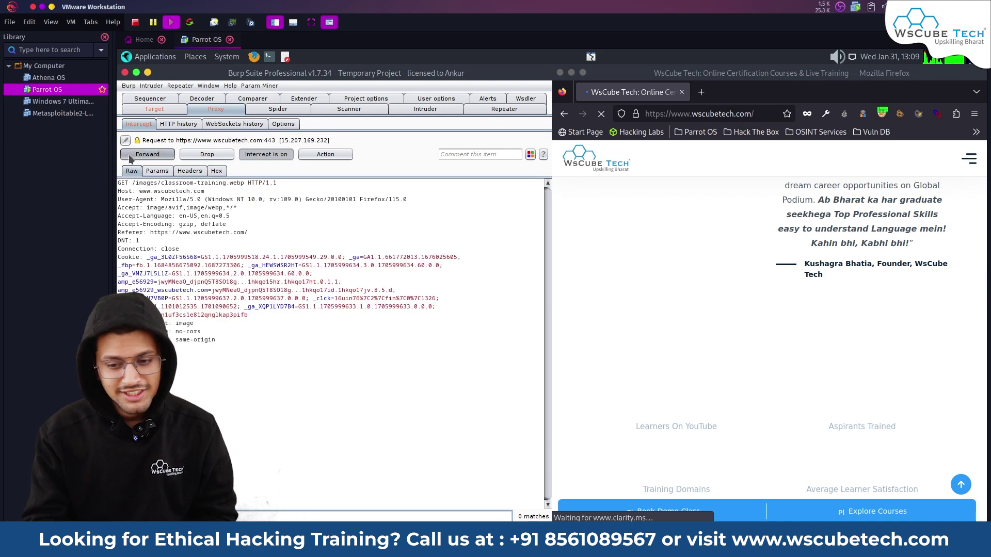
left_click(130, 155)
left_click(130, 155)
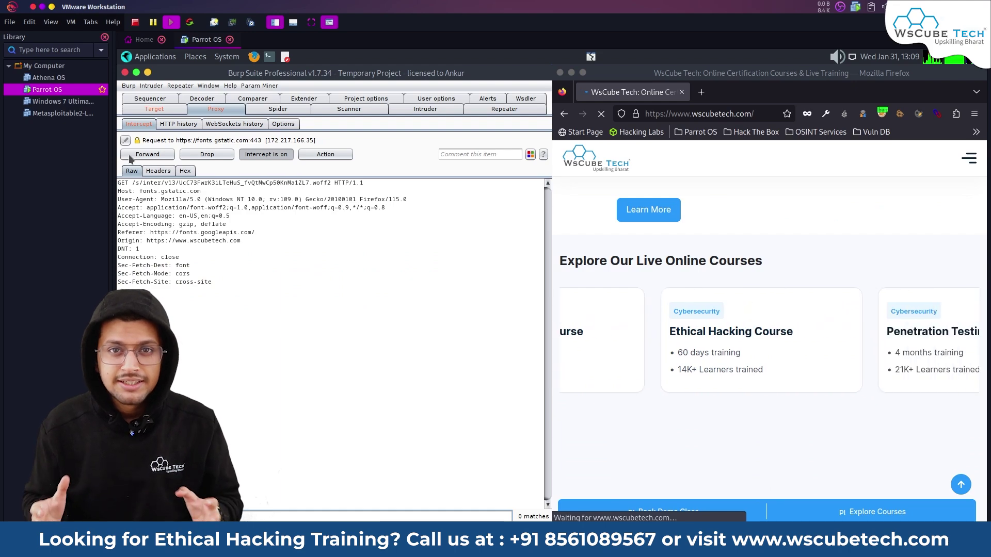
- Turn request interception off and reload the wscubetech.com page
left_click(280, 157)
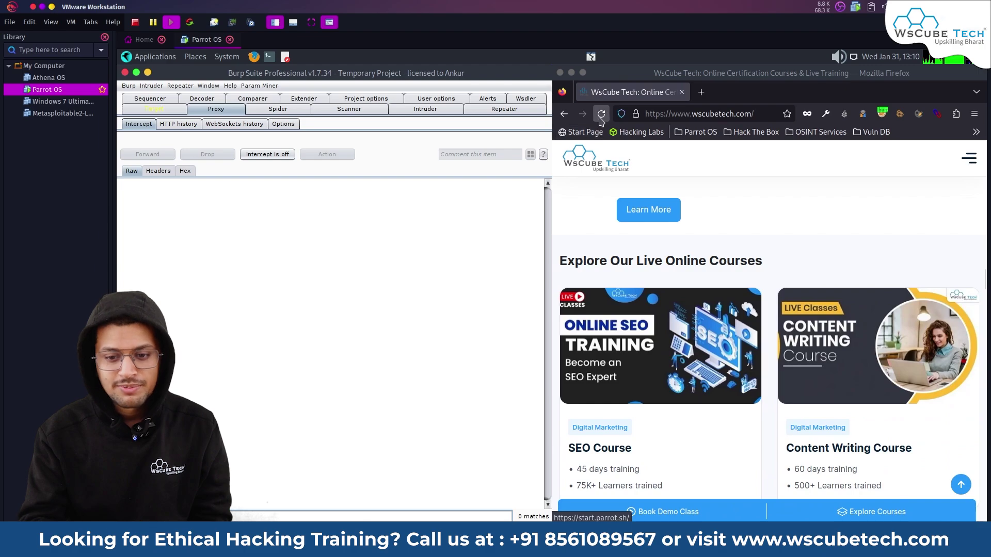
left_click(601, 114)
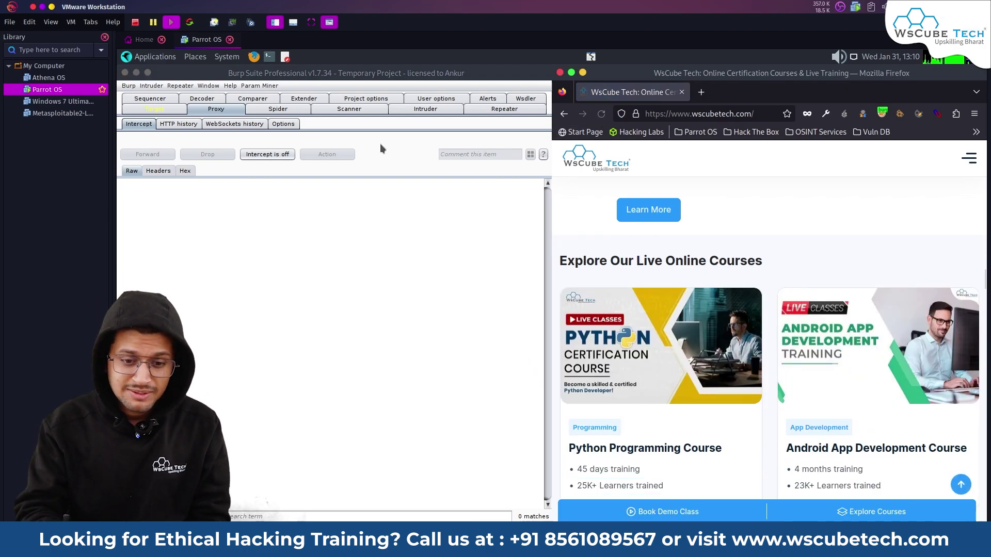
- Turn interception back on, reload the page to capture a new request, and review the actions available for it
left_click(274, 155)
left_click(601, 114)
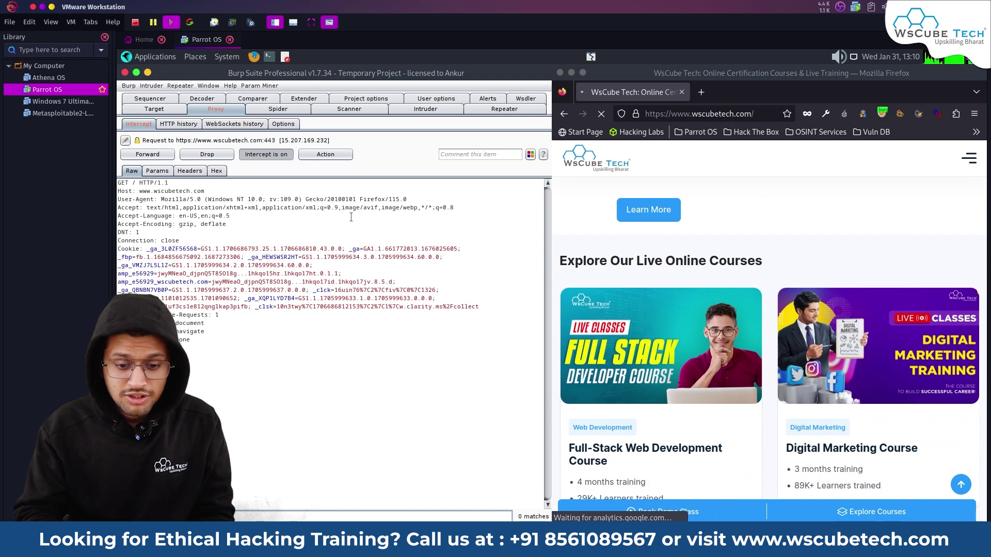
right_click(352, 219)
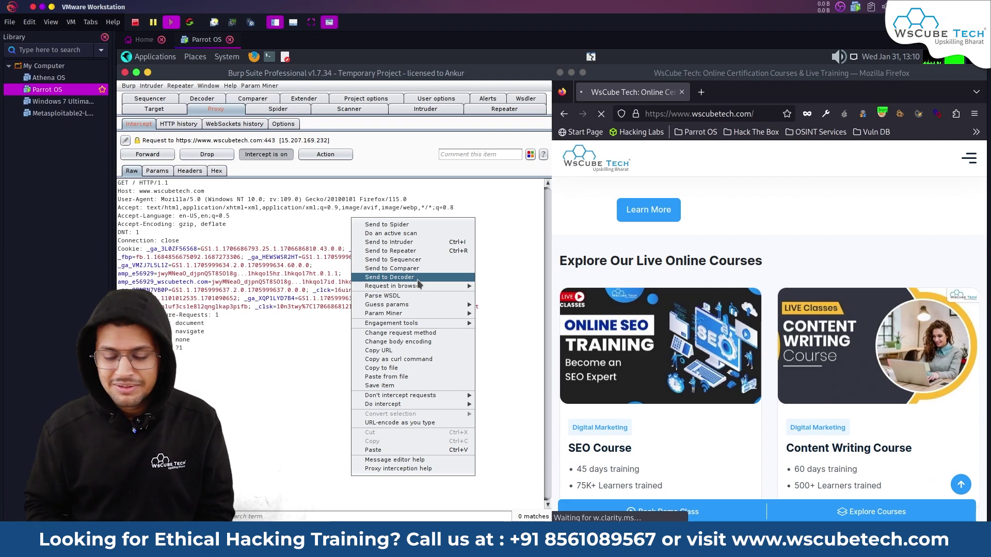
left_click(288, 324)
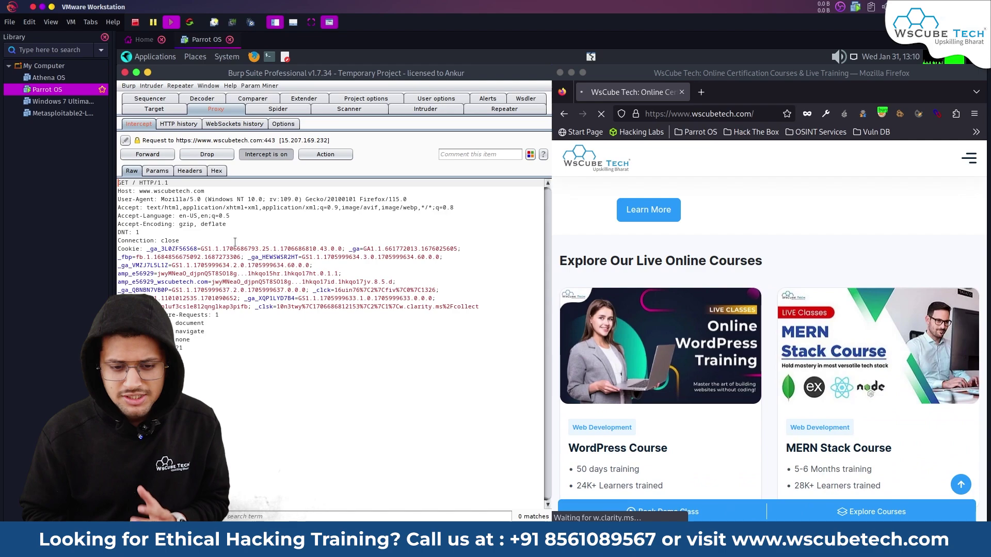
- Replace wscubetech with youtube in the Host header of the intercepted homepage request and forward it
left_click(209, 192)
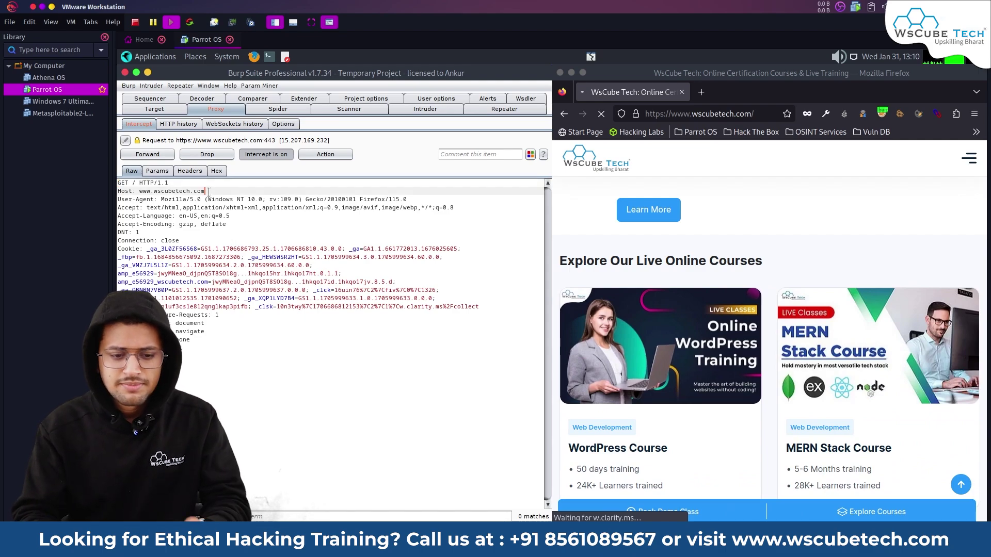
key("Left")
key("Left")
key("Left")
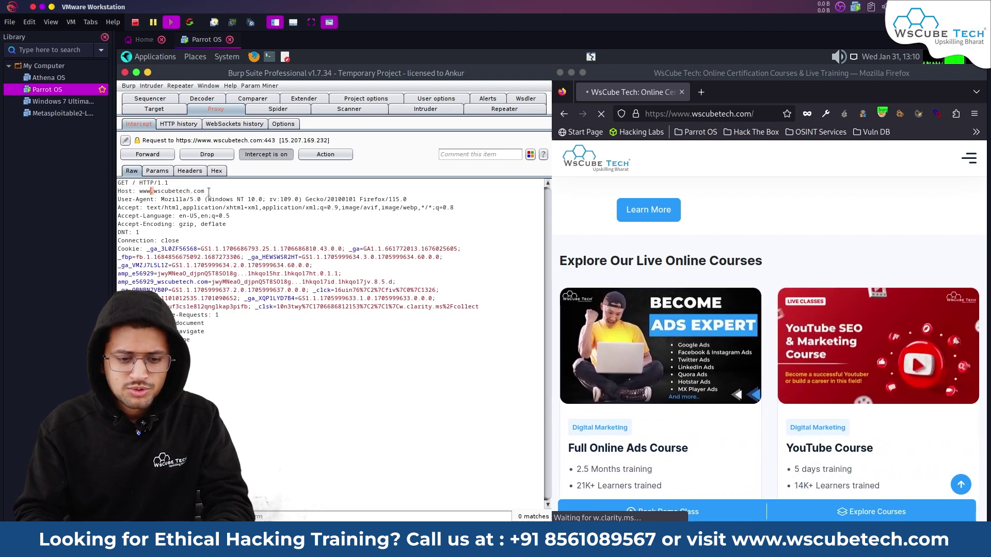
key("ctrl+shift+Right")
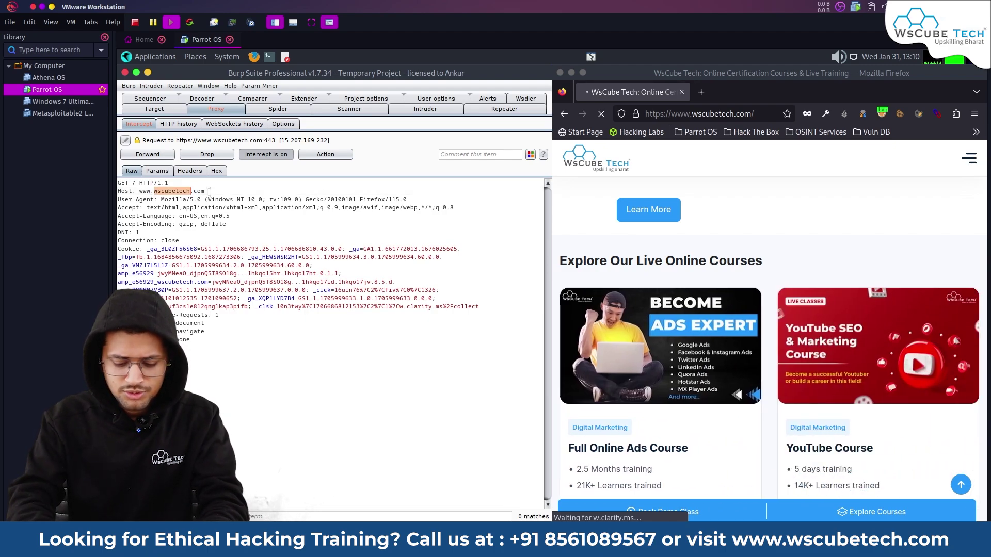
type("youtube")
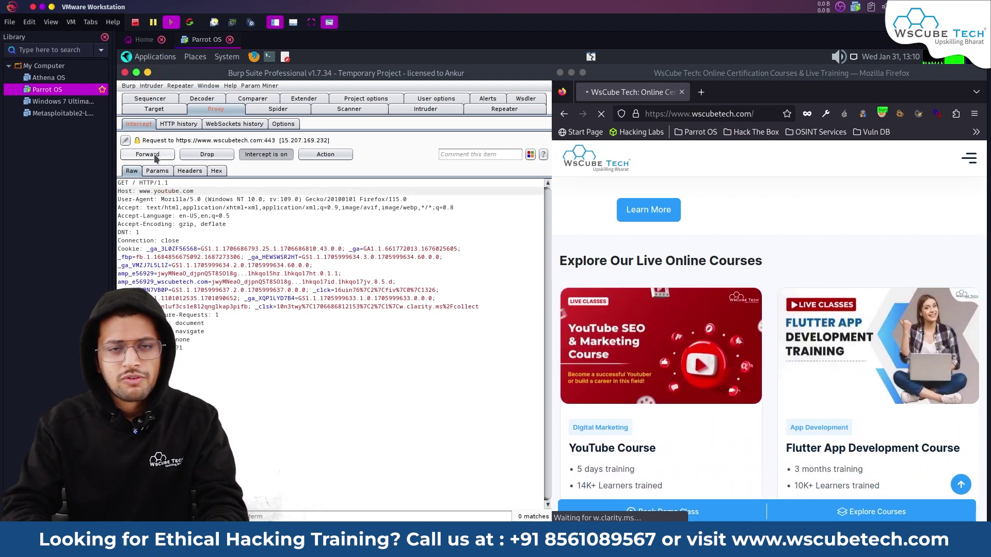
left_click(147, 154)
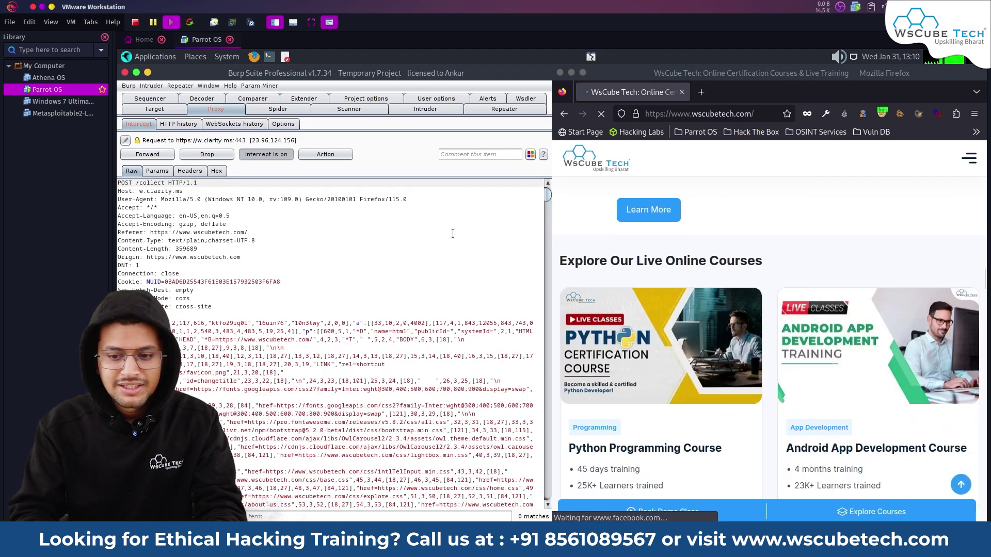
double_click(191, 260)
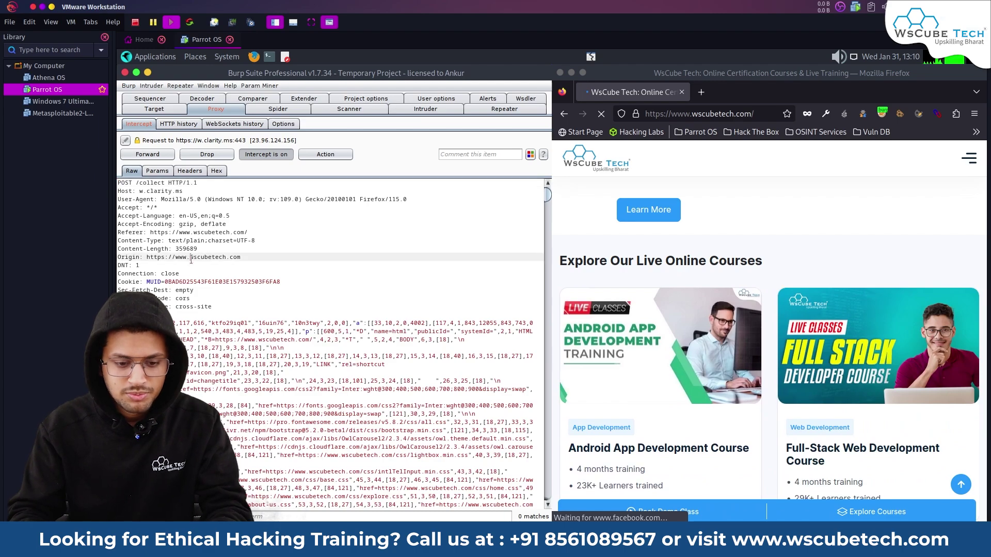
type("youtube")
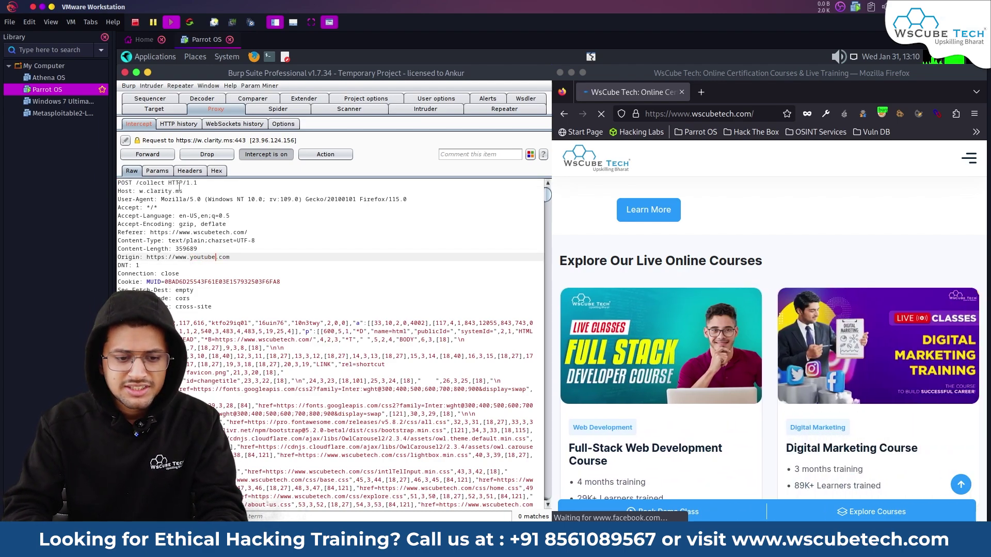
left_click(147, 155)
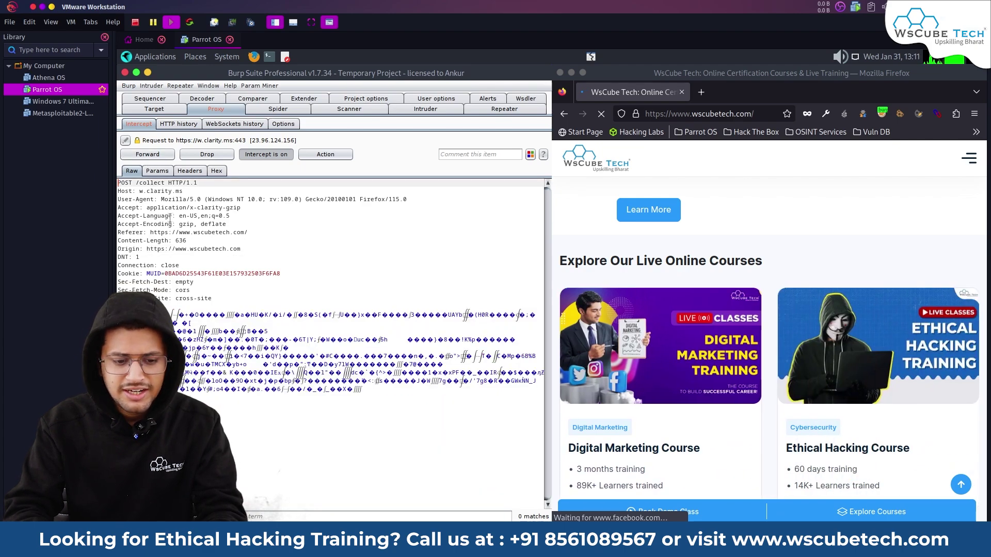
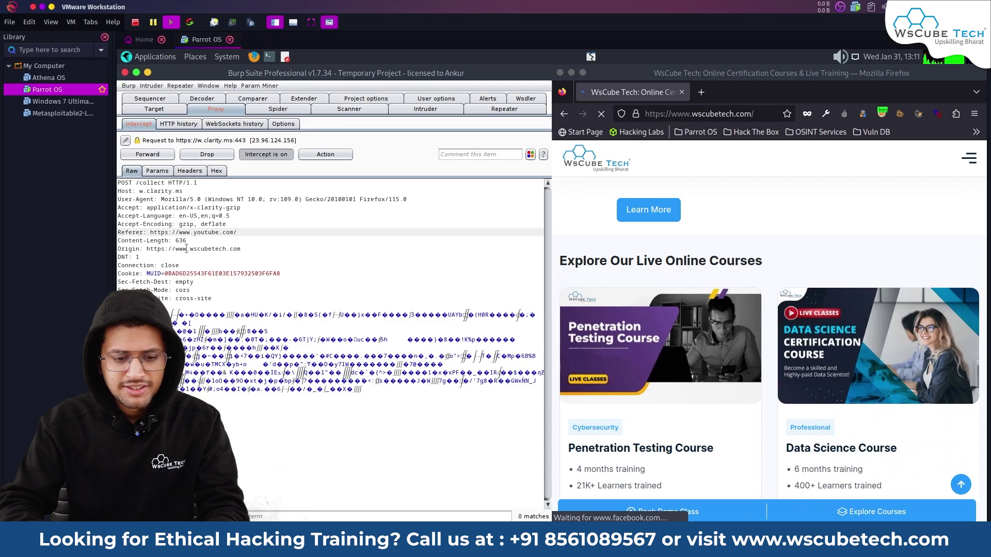
- Replace wscubetech with youtube in the next w.clarity.ms request's Referer and Origin, forward it, and edit the analytics.google.com request's Referer likewise
left_click(187, 250)
key("ctrl+shift+Right")
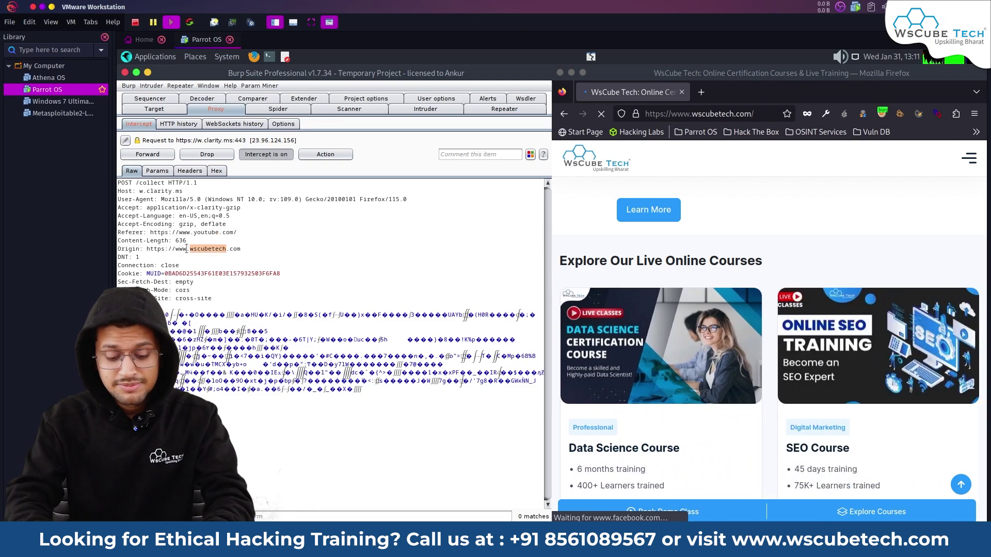
type("youtube")
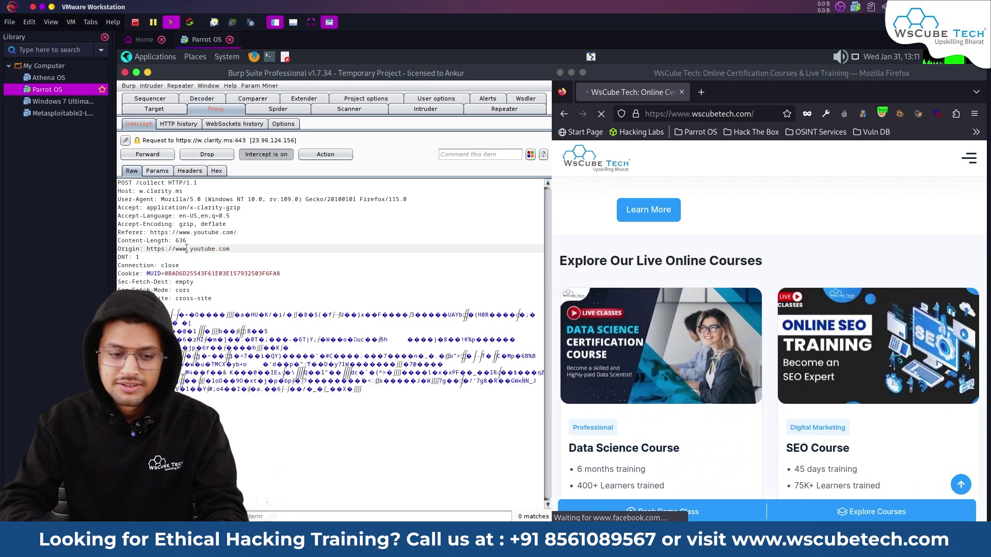
left_click(148, 155)
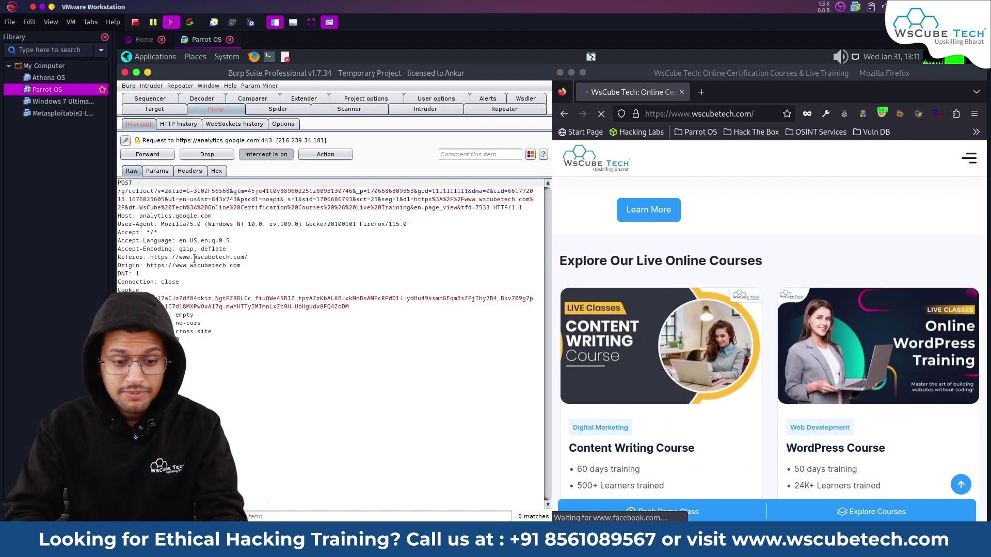
left_click_drag(194, 258, 217, 257)
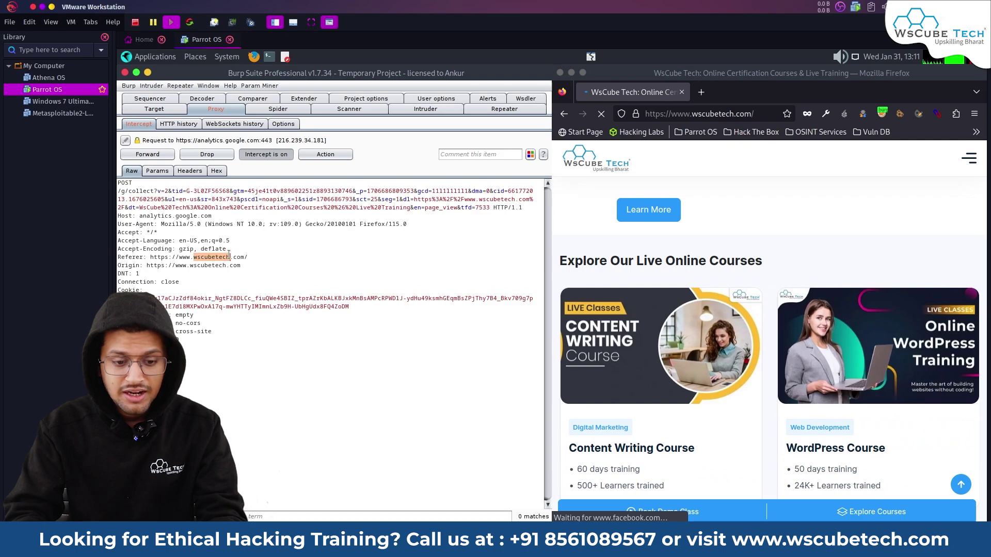
type("yout")
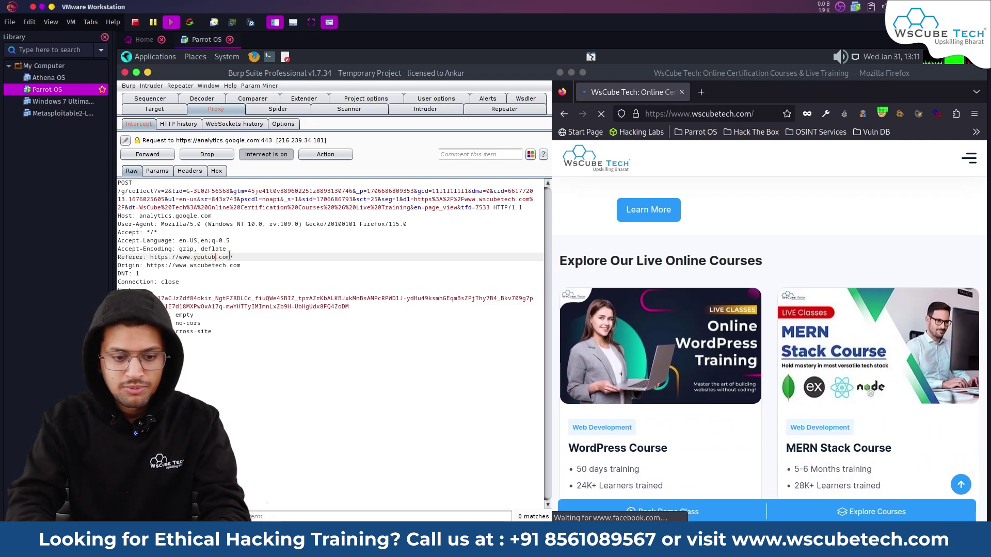
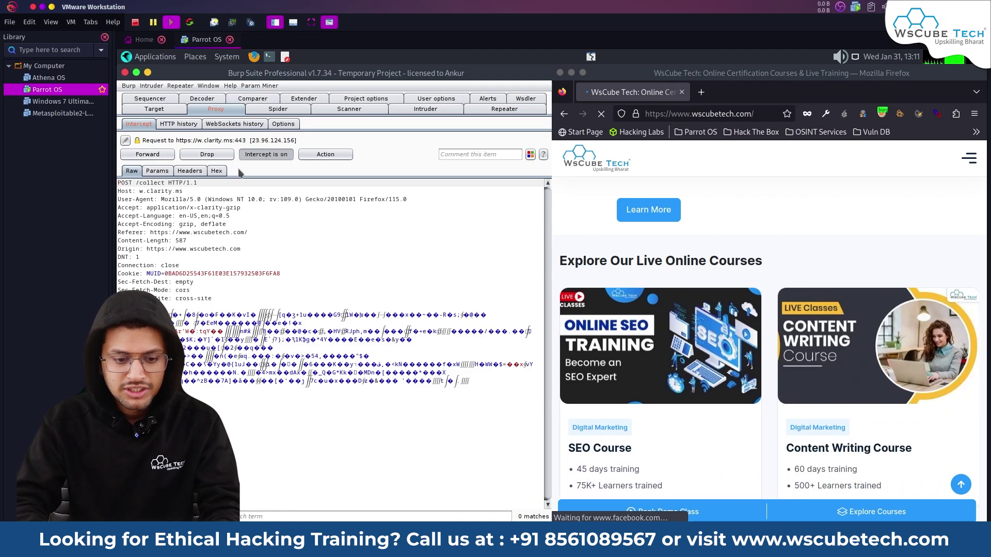
- Turn interception off and on again, reload the homepage to capture its request, and set the response to this request to be intercepted
left_click(255, 154)
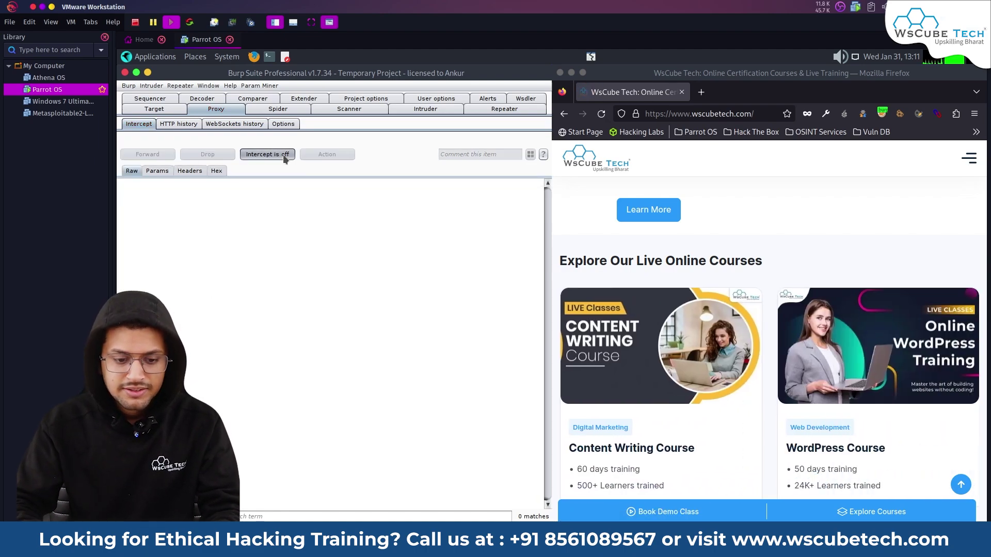
left_click(283, 154)
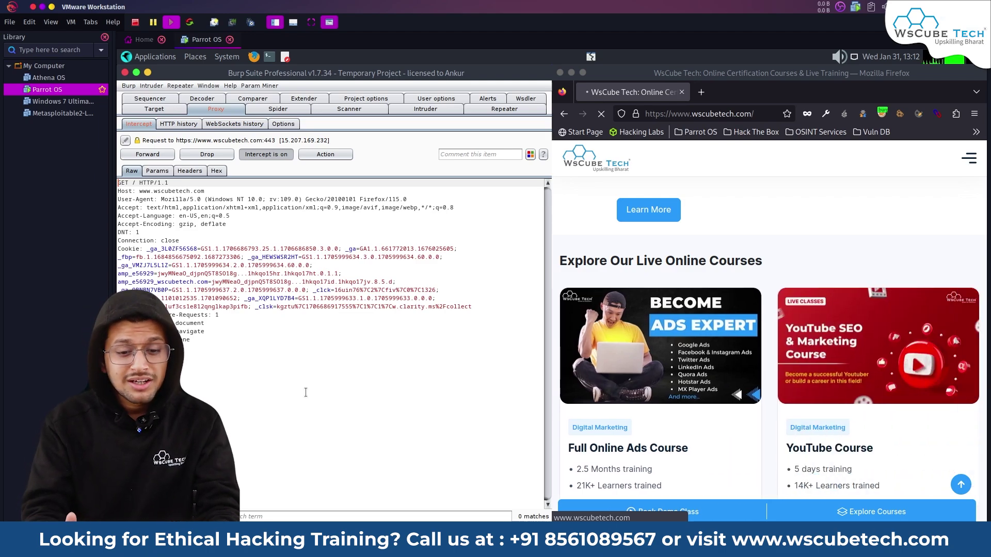
right_click(293, 322)
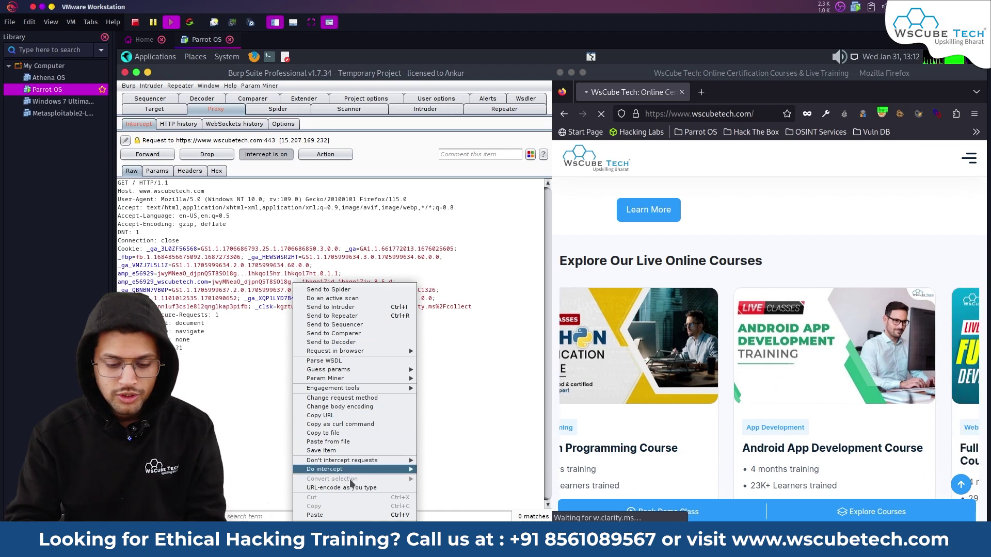
mouse_move(349, 472)
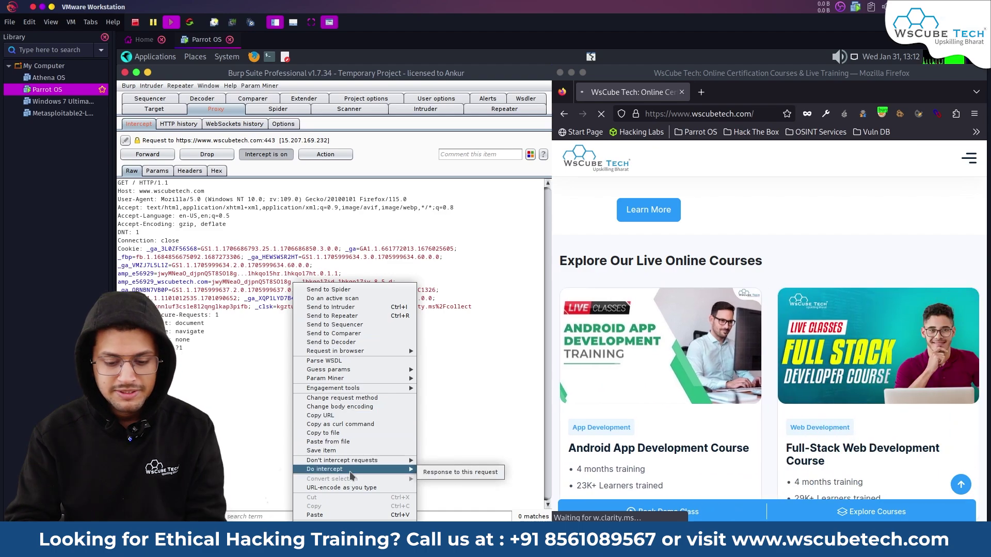
left_click(435, 473)
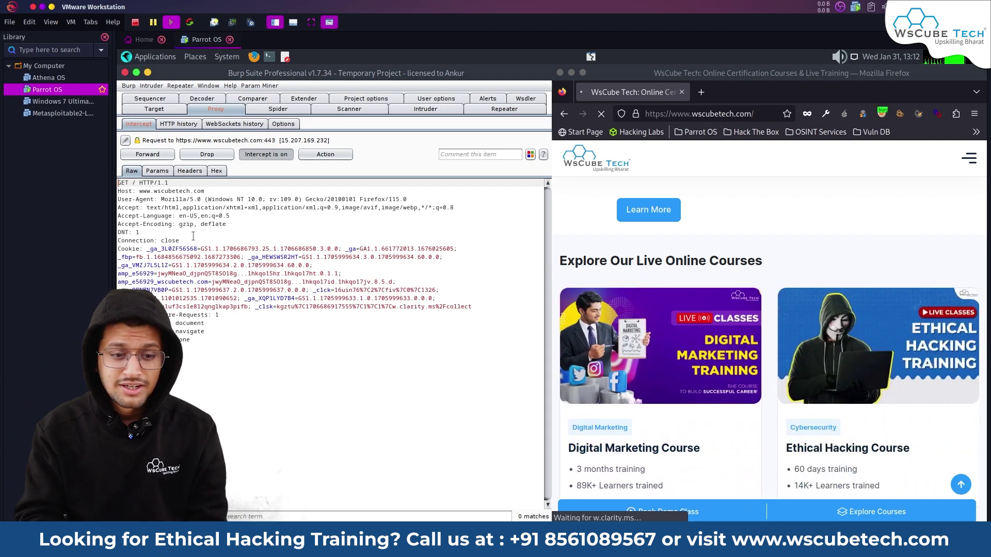
left_click(138, 155)
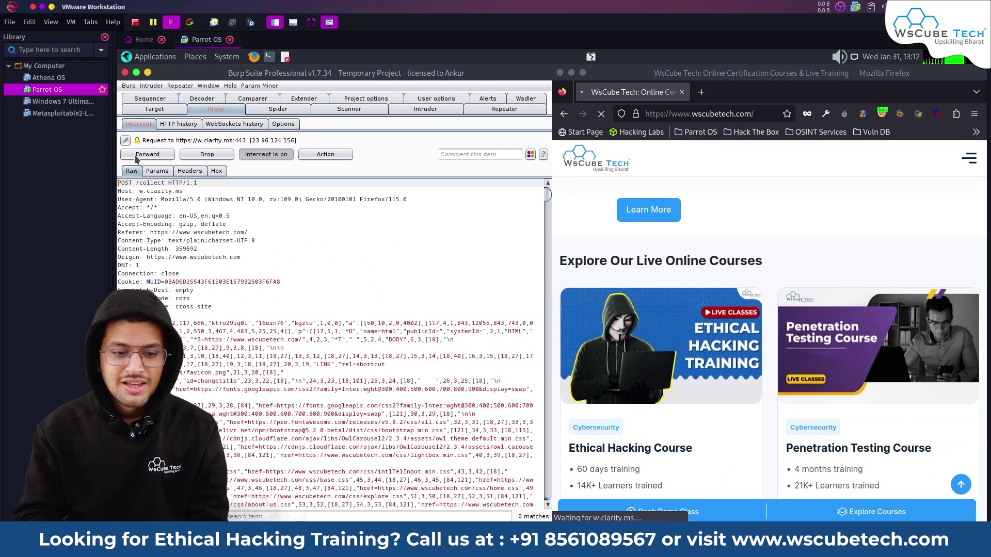
left_click(137, 154)
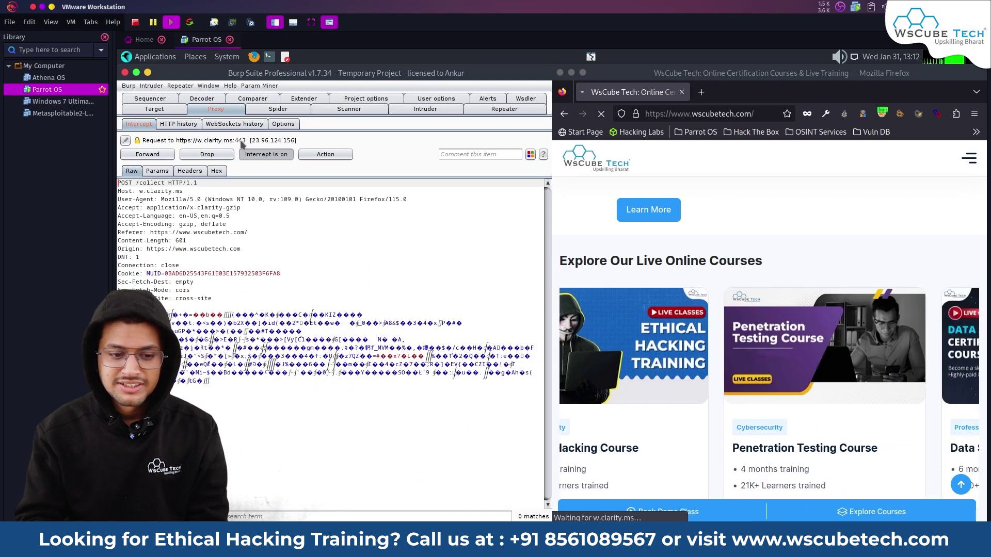
left_click(154, 155)
left_click(154, 155)
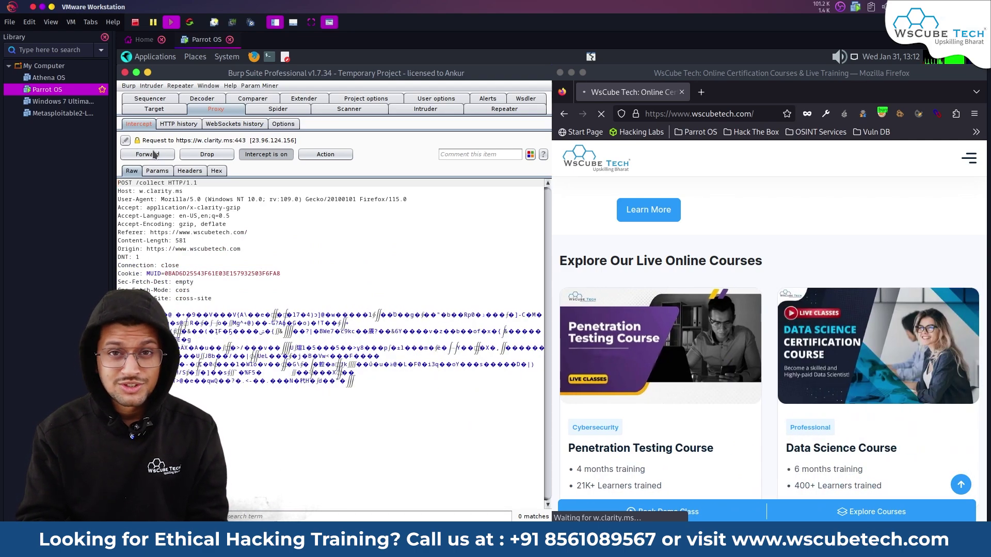
left_click(153, 154)
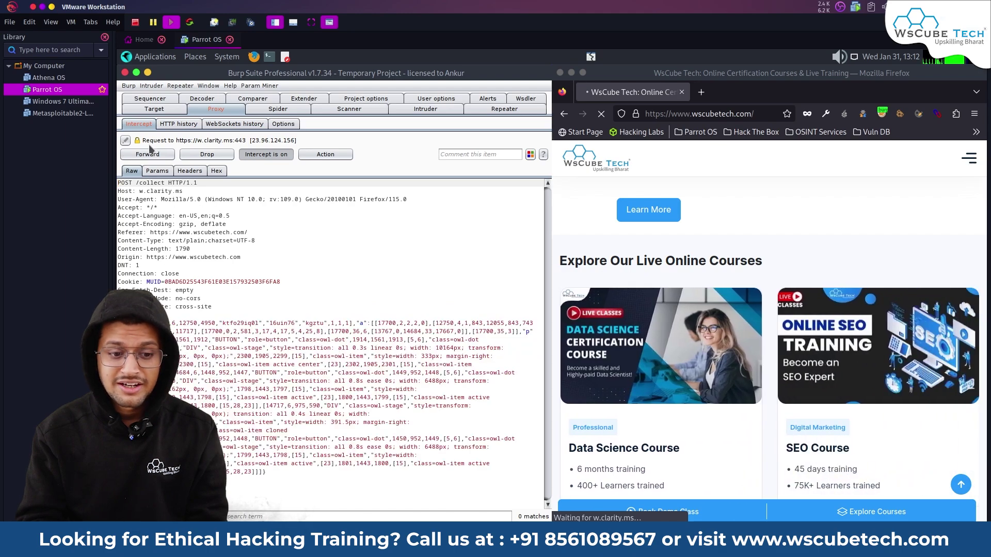
left_click(155, 155)
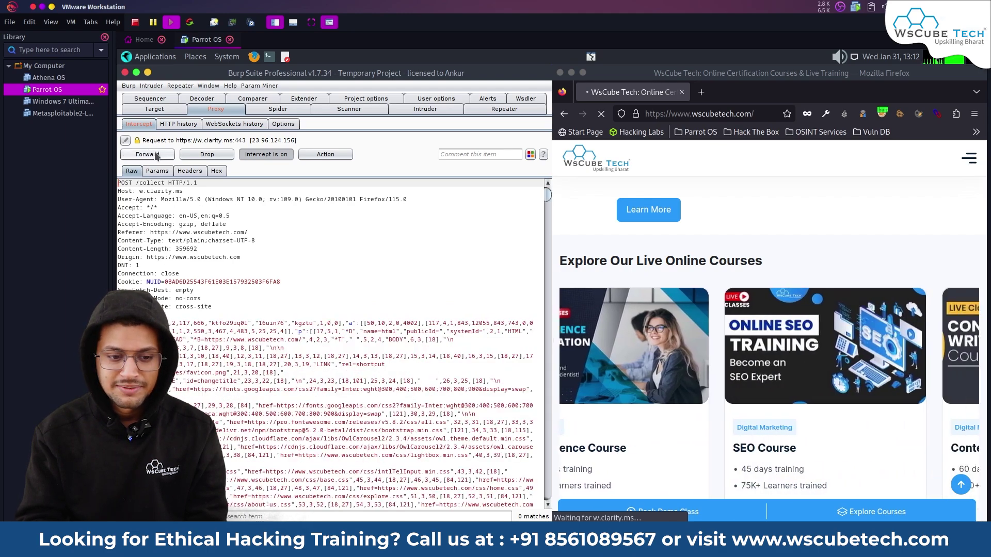
left_click(154, 155)
left_click(155, 155)
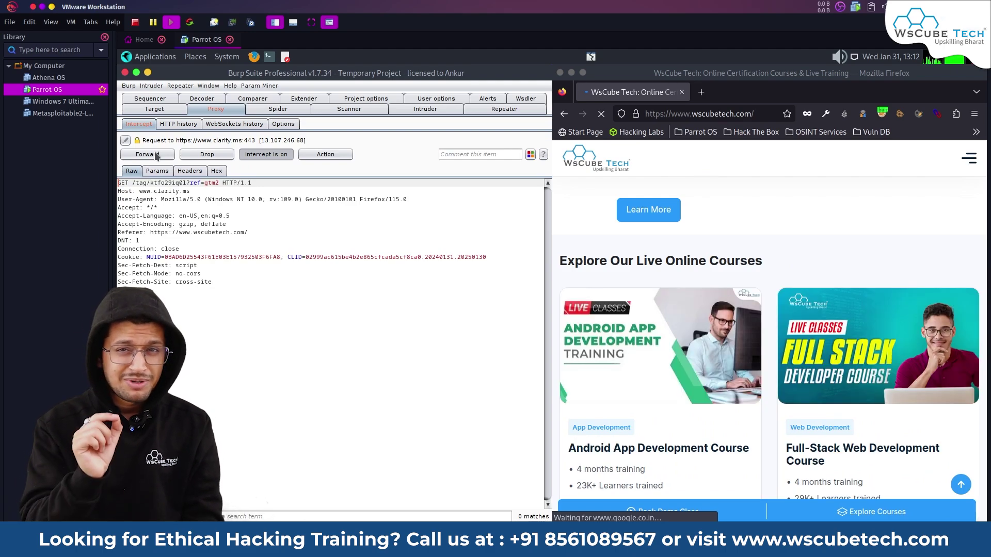
right_click(201, 232)
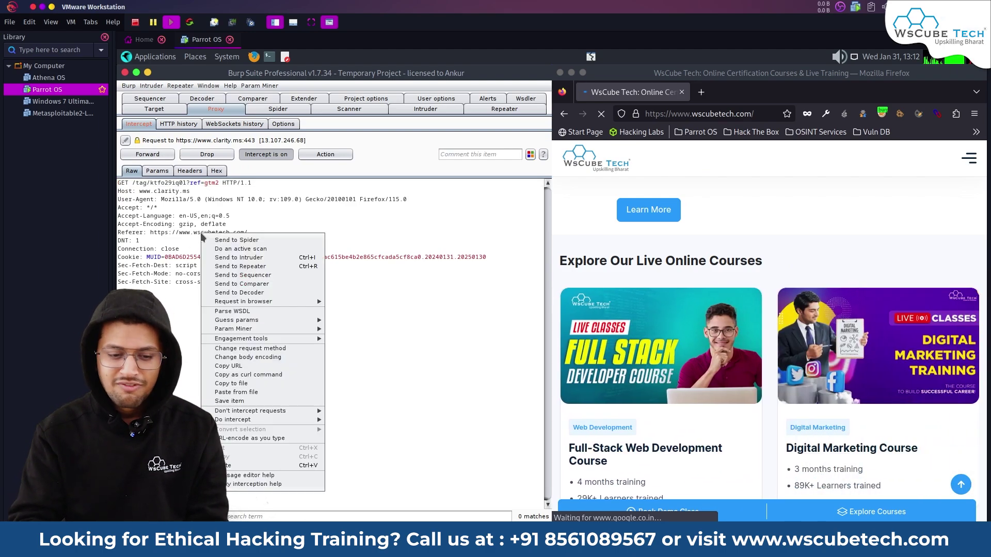
mouse_move(259, 420)
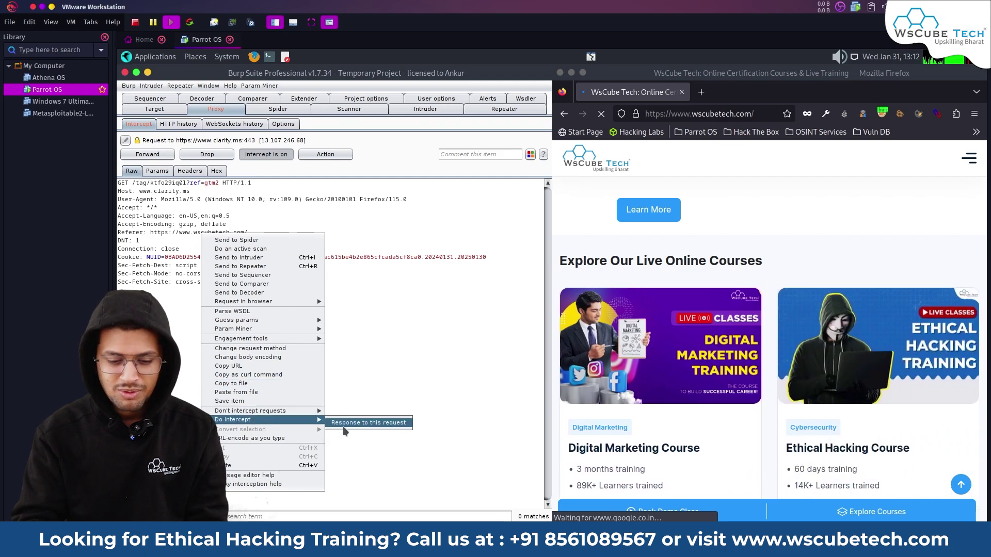
left_click(345, 426)
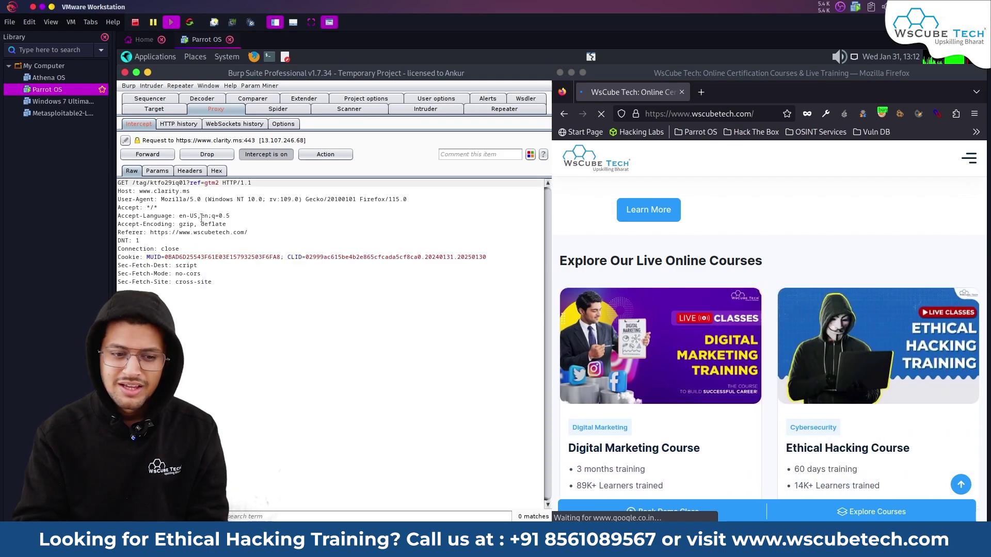
left_click(147, 155)
left_click(148, 155)
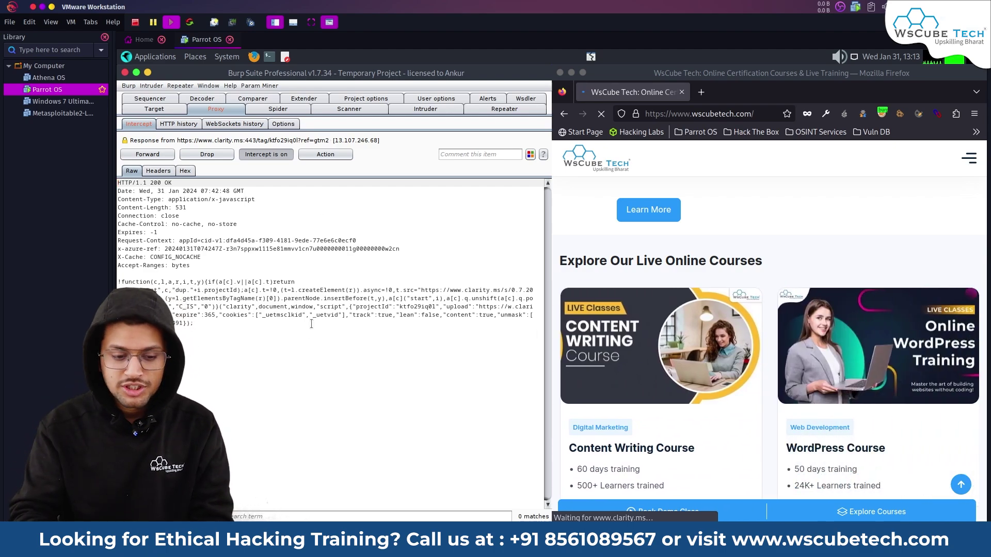
key("ctrl+a")
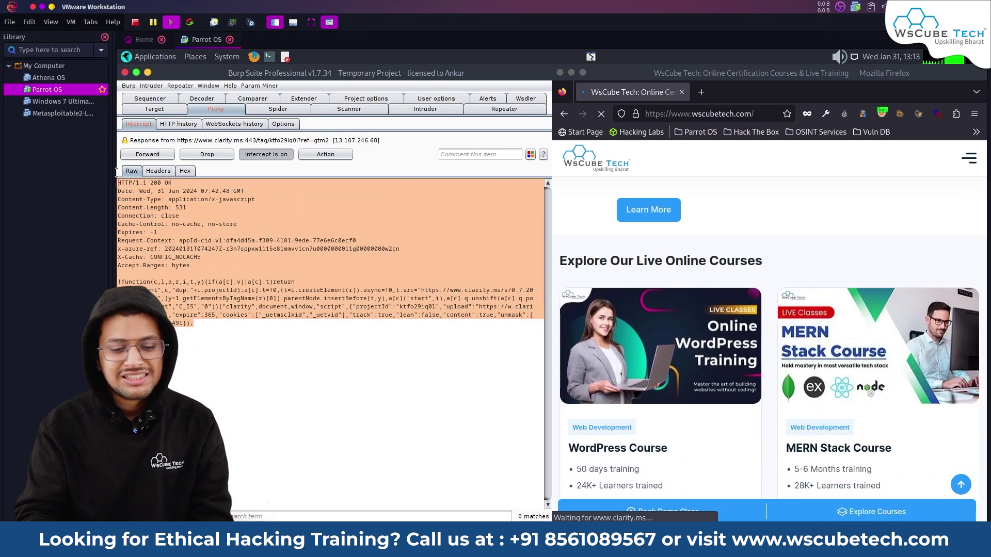
left_click(247, 321)
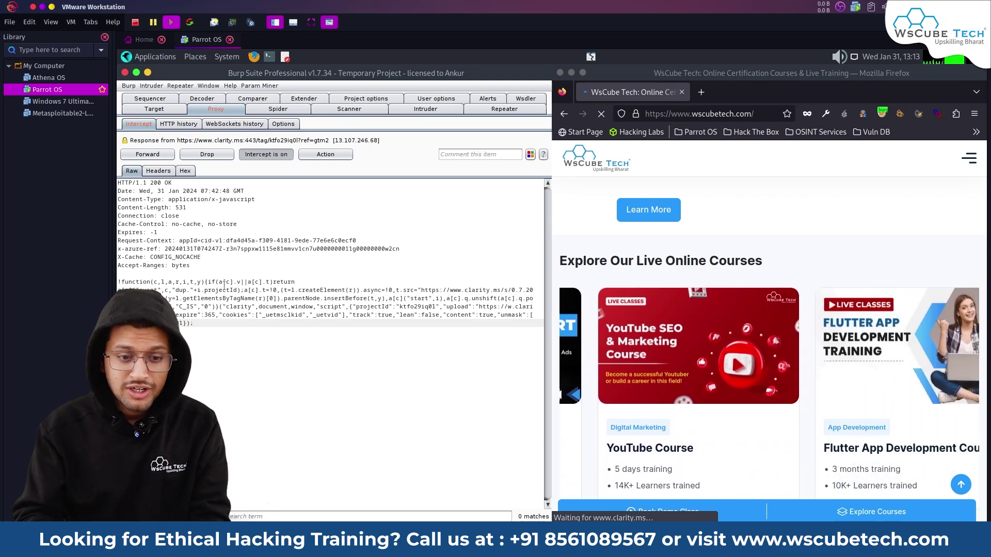
- Open the proxy's HTTP history, look through the logged requests, and maximize the Burp Suite window
left_click(178, 123)
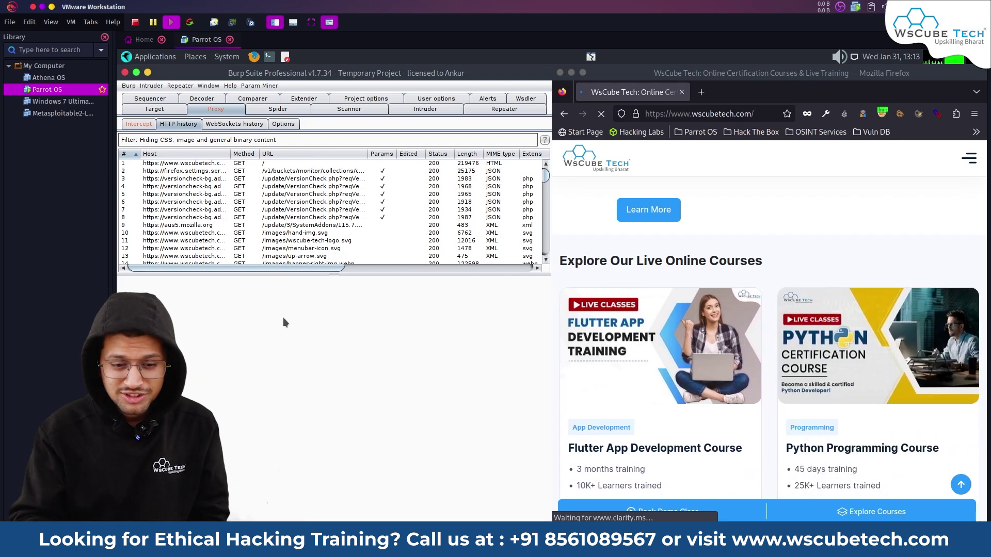
scroll(546, 182, "down", 4)
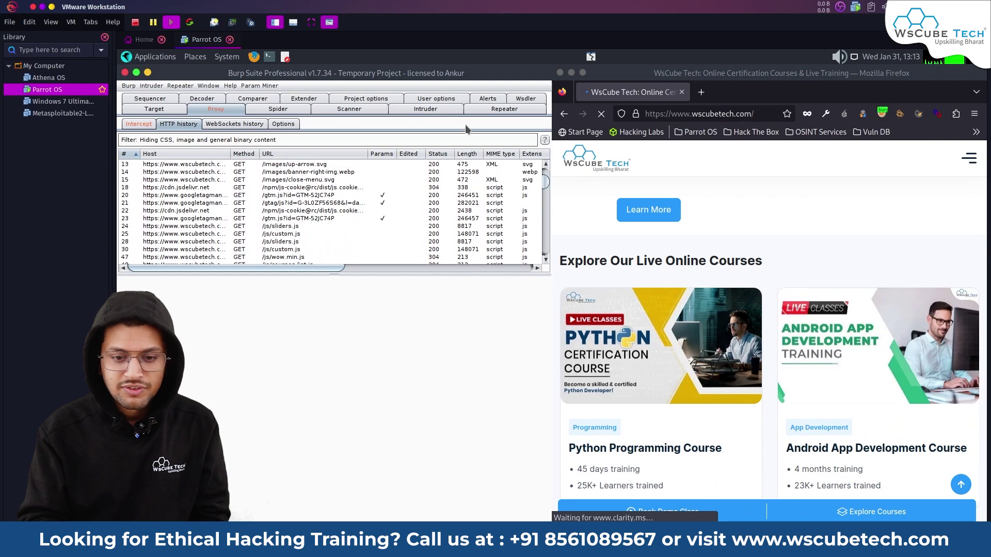
double_click(437, 73)
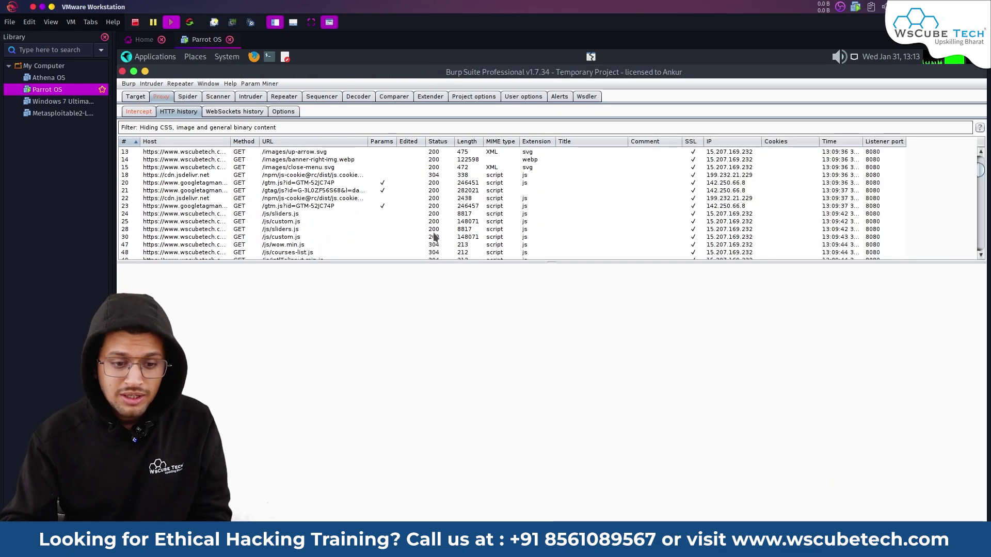
- Examine individual HTTP history entries such as banner-right-img.webp, close-menu.svg, gtm.js and the cdn.jsdelivr.net script, along with their logged column details
left_click_drag(167, 175, 216, 170)
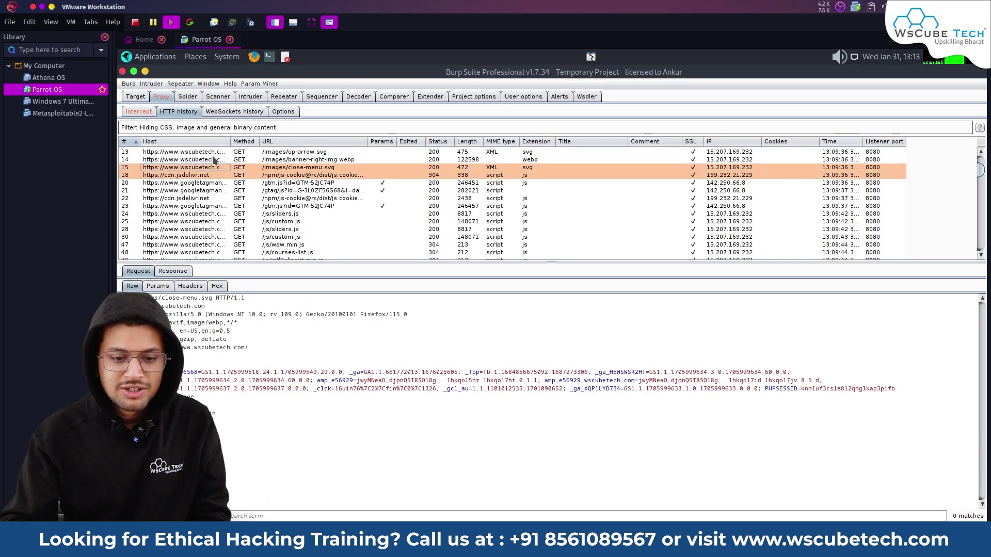
left_click(214, 160)
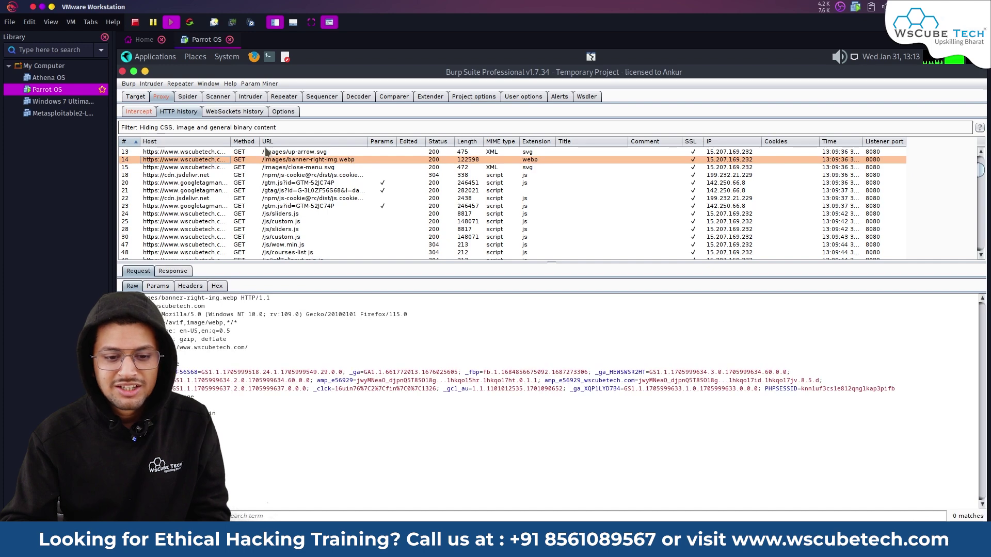
left_click(333, 168)
left_click(387, 184)
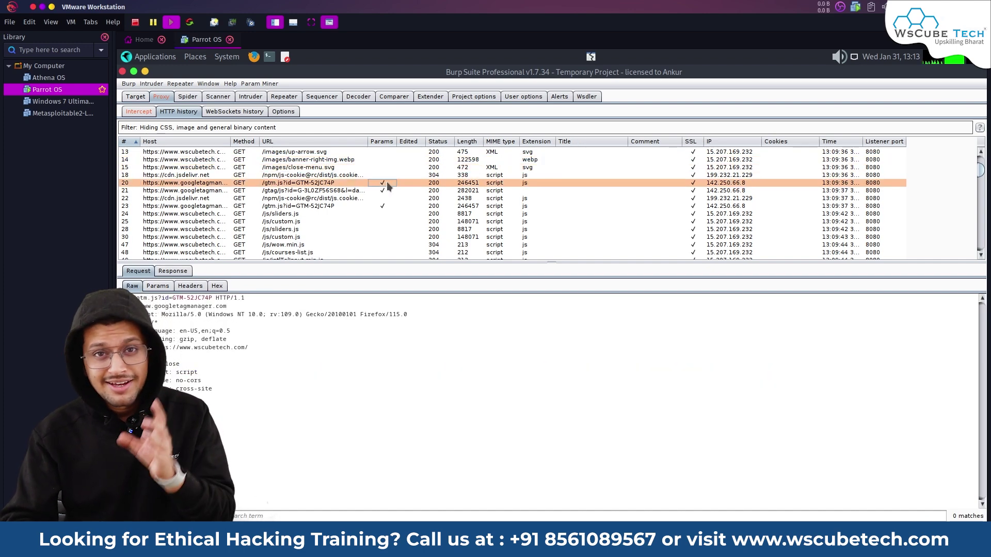
left_click(433, 184)
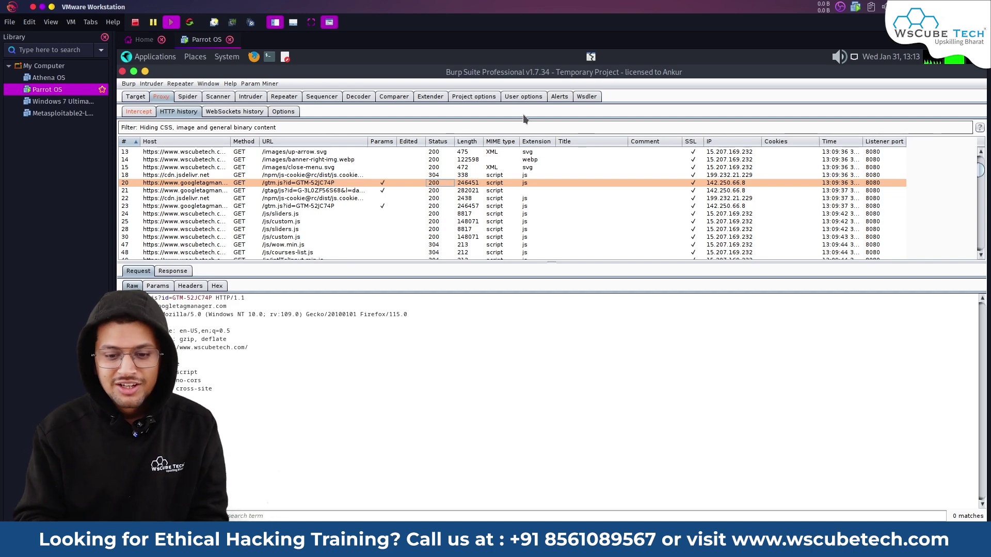
left_click(493, 177)
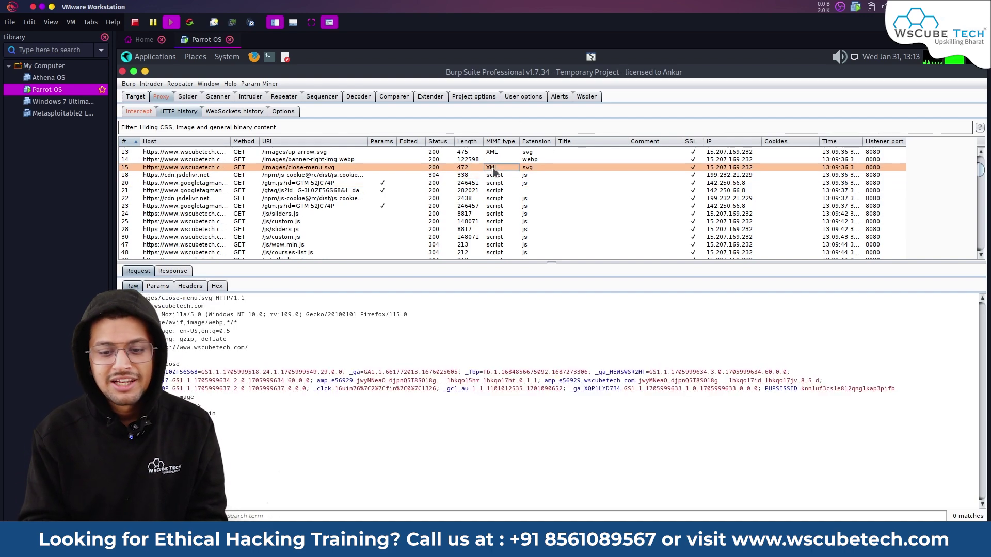
left_click(563, 175)
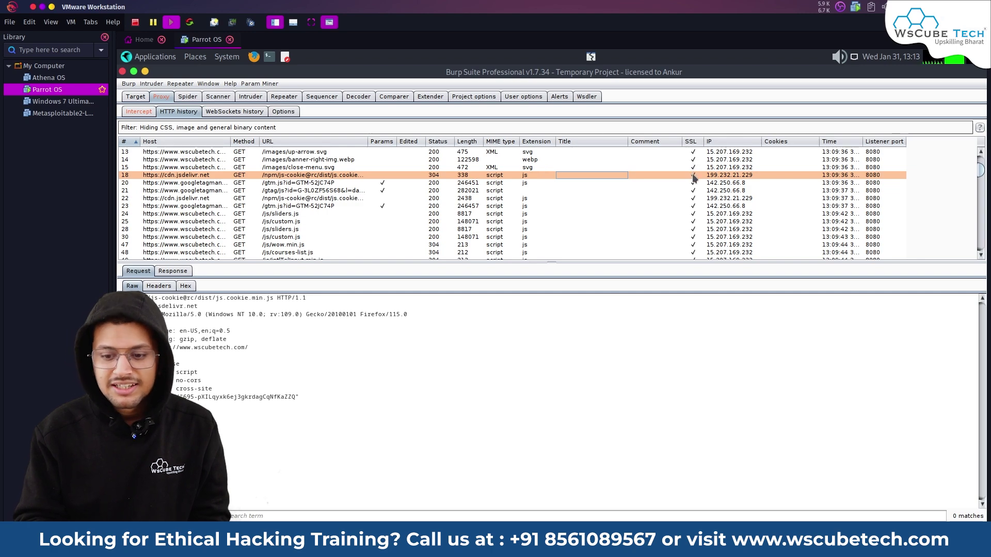
left_click(773, 175)
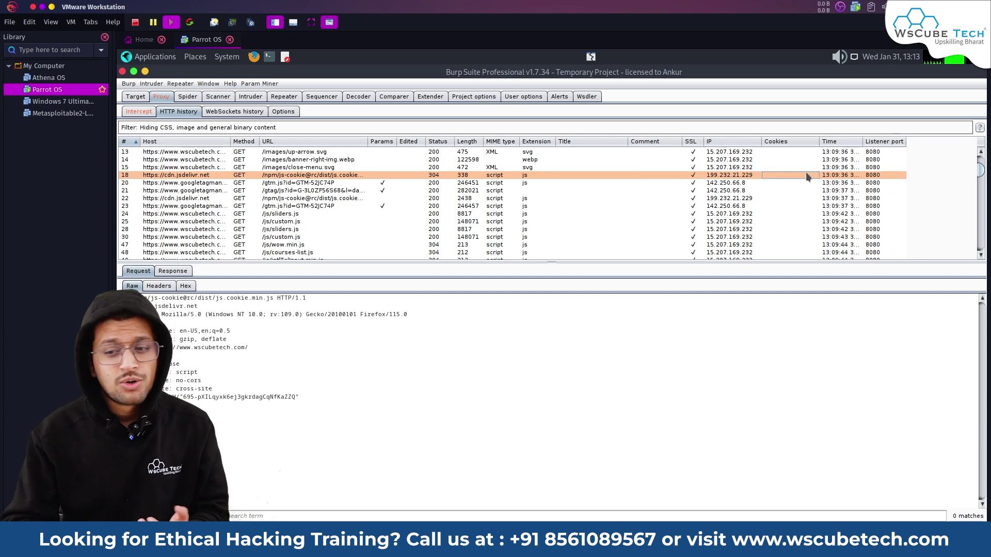
left_click(832, 177)
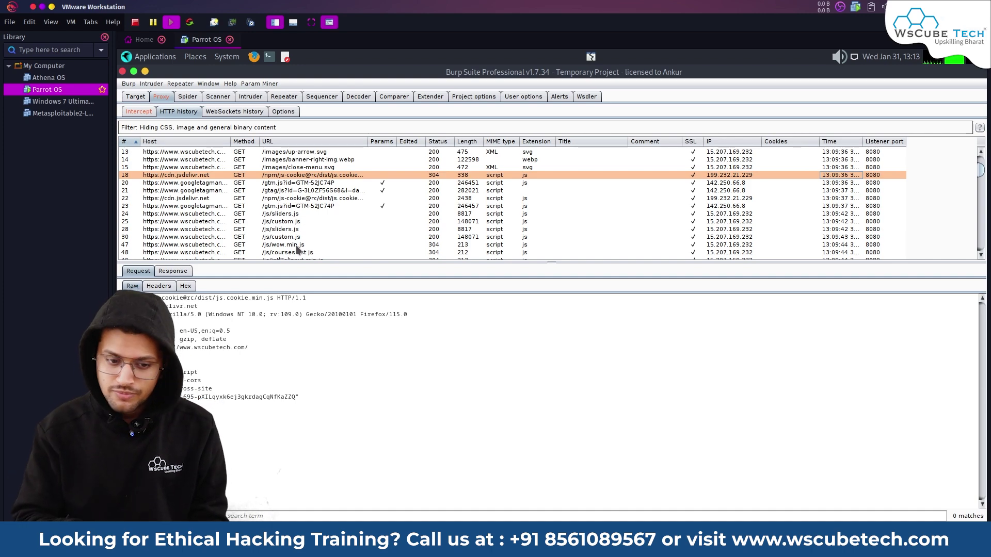
- Inspect the logged requests for shield-icon.svg and double-coats.webp, and view the raw response of double-coats.webp
scroll(296, 250, "down", 10)
left_click(231, 192)
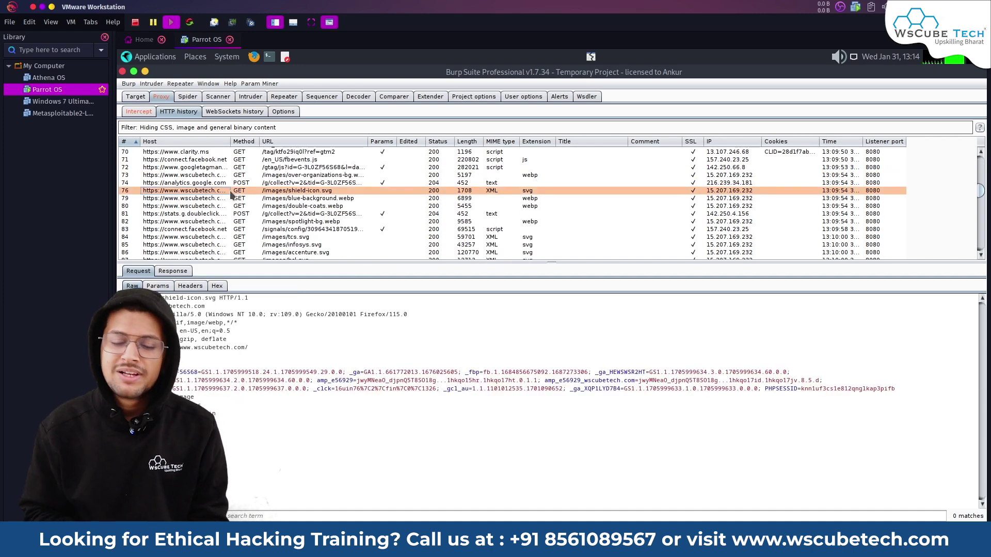
left_click(289, 205)
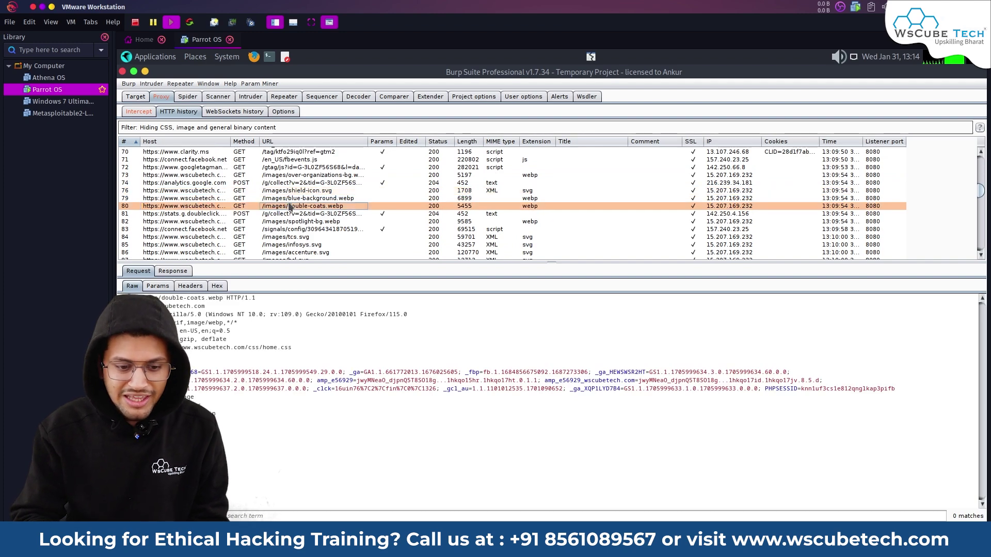
left_click(173, 272)
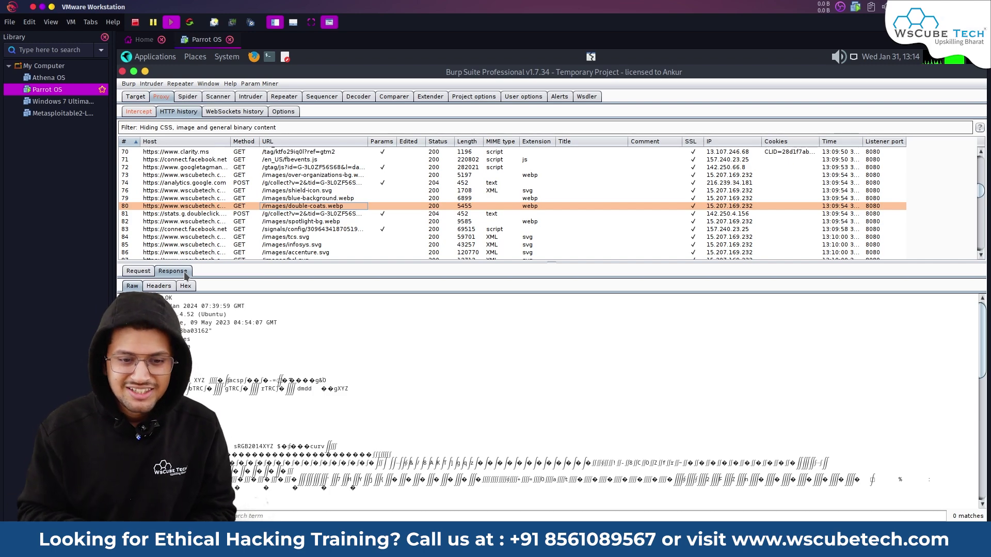
- Check the WebSockets history, and examine the 127.0.0.1:8080 listener in the proxy options
left_click(244, 113)
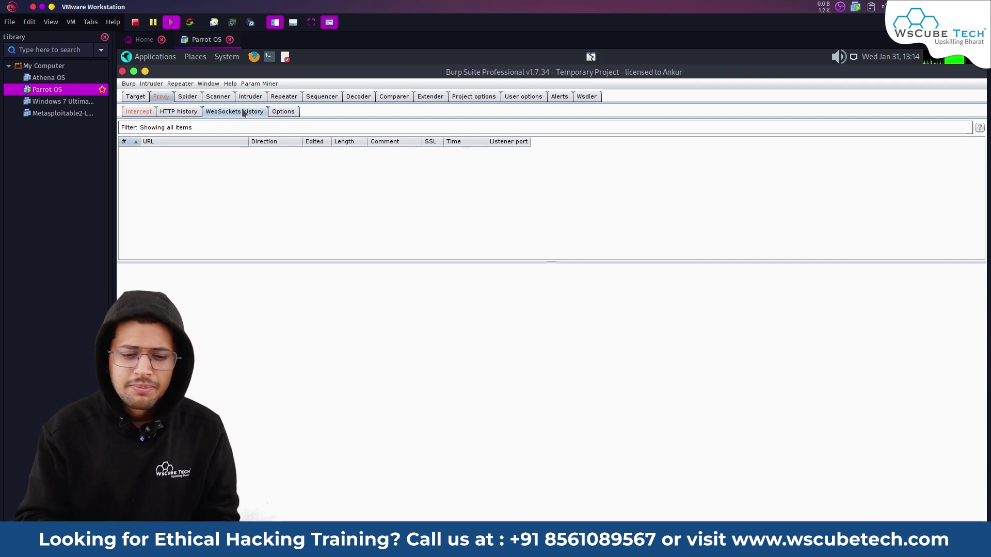
left_click(276, 114)
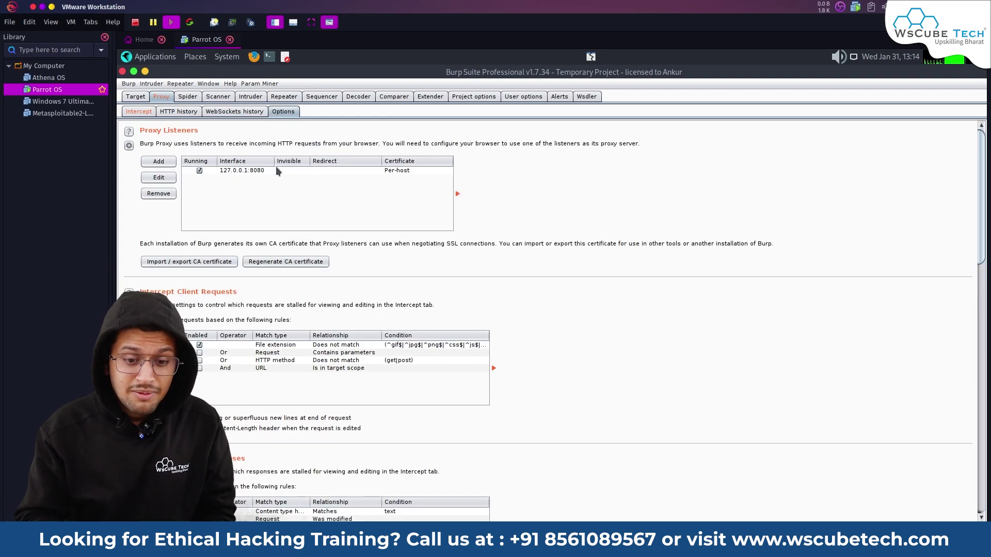
left_click(258, 170)
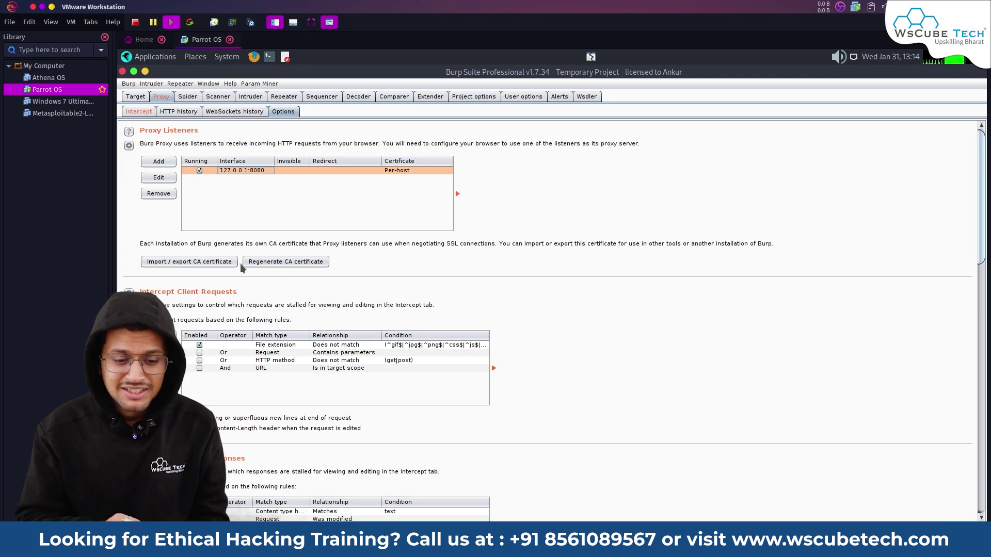
- Review the proxy's client request interception rules and its settings for intercepting server responses and WebSockets messages
scroll(240, 263, "down", 3)
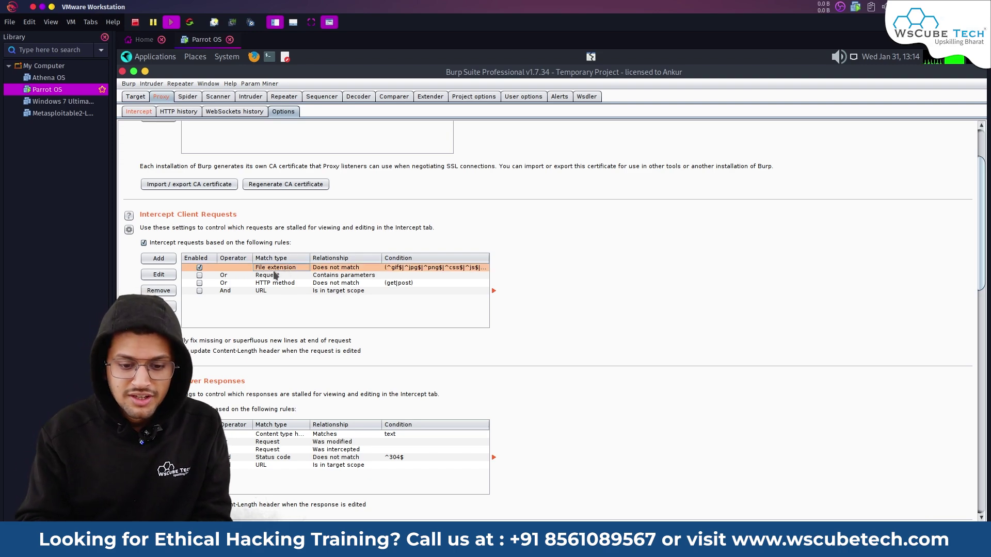
left_click(259, 277)
left_click(260, 284)
left_click(264, 290)
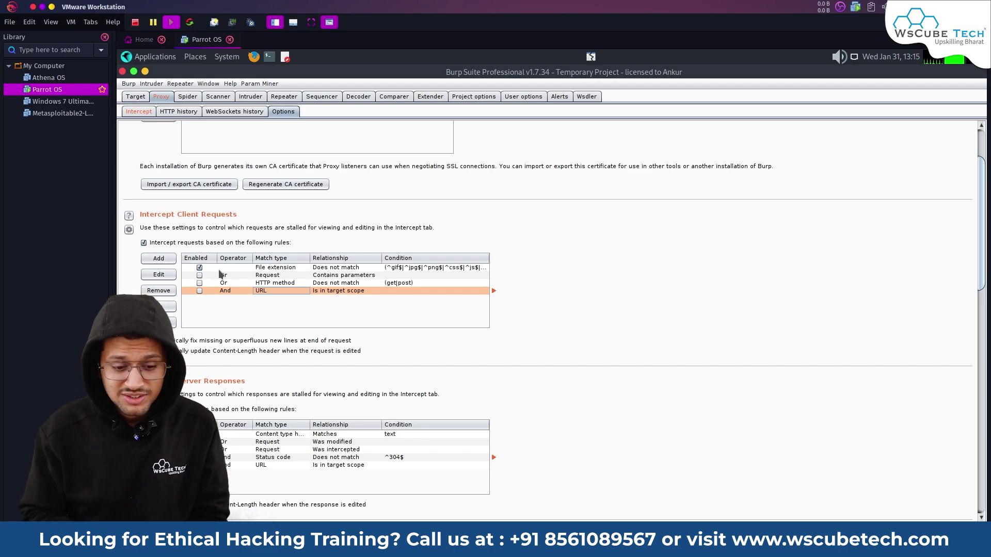
scroll(221, 274, "down", 5)
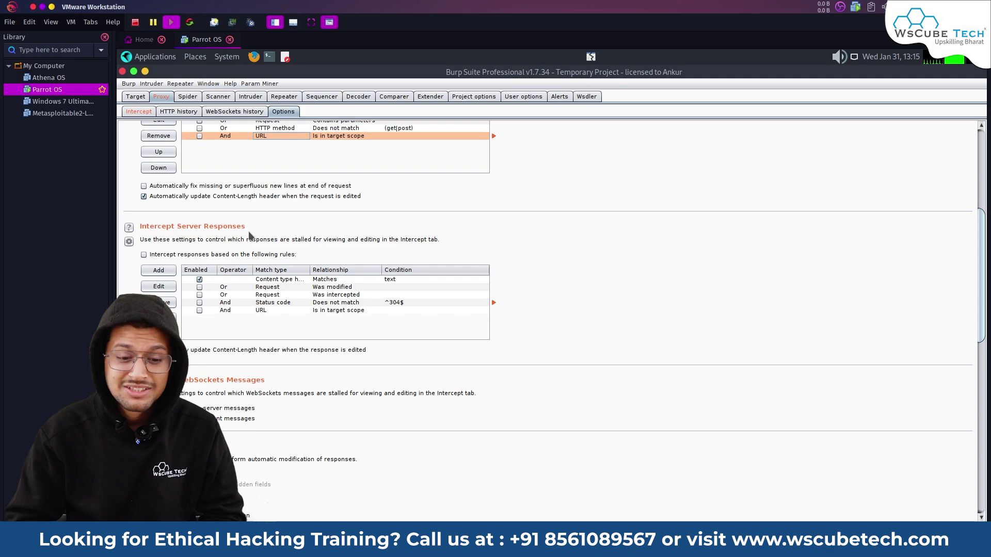
scroll(214, 240, "down", 6)
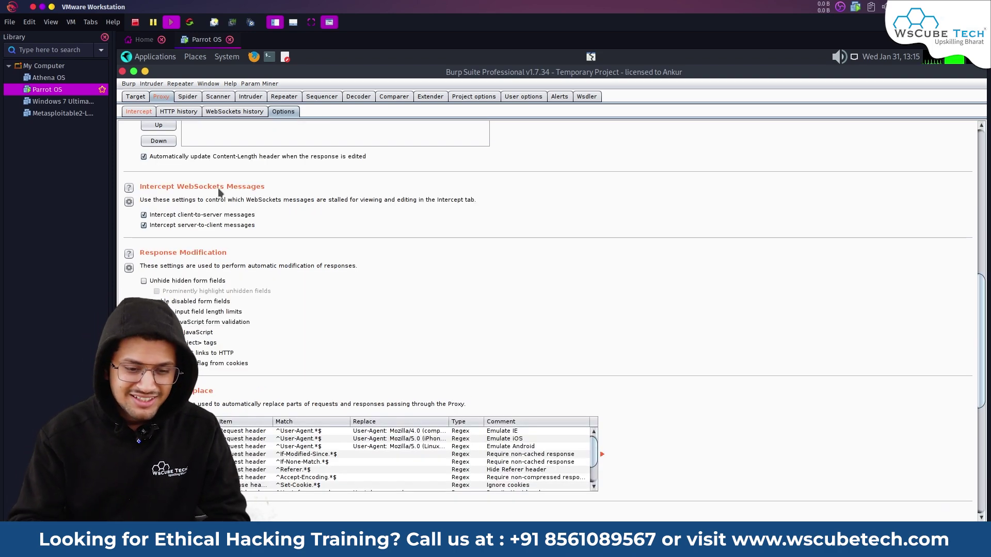
- Configure response modification to unhide hidden form fields, prominently highlight unhidden fields, and enable disabled form fields
scroll(222, 263, "down", 5)
scroll(166, 141, "up", 2)
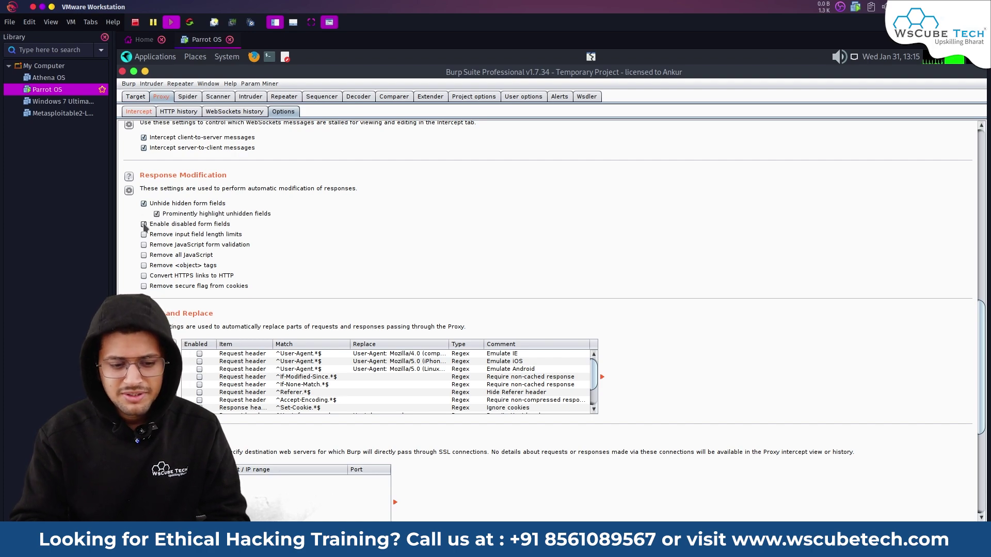
left_click(144, 225)
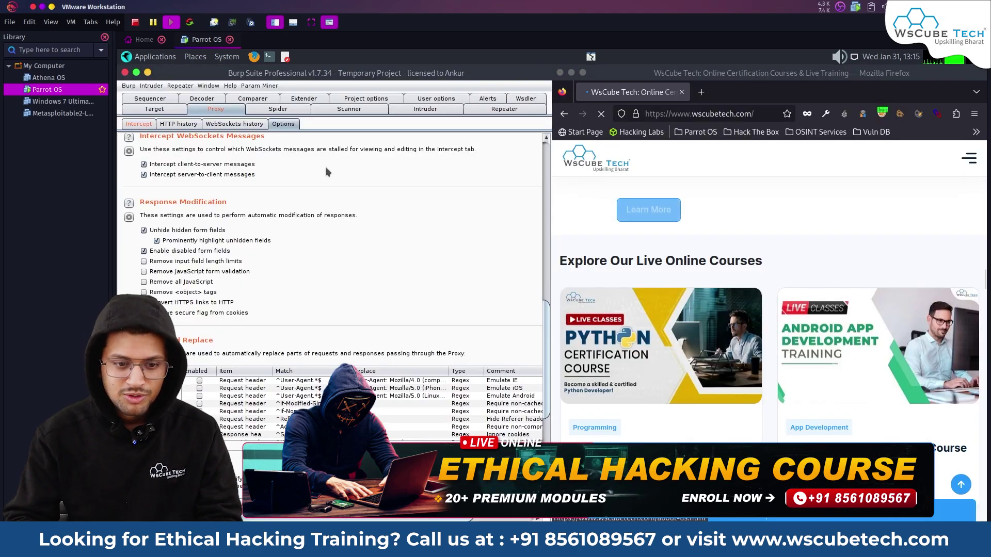
- Turn interception off, return to the proxy options, and reload the wscubetech.com homepage in Firefox
left_click(139, 124)
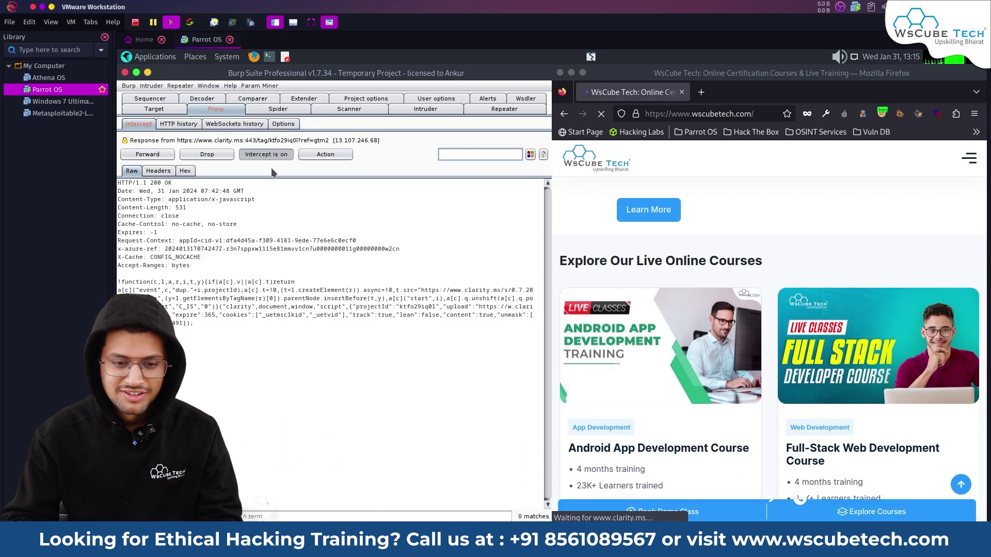
left_click(266, 155)
left_click(283, 124)
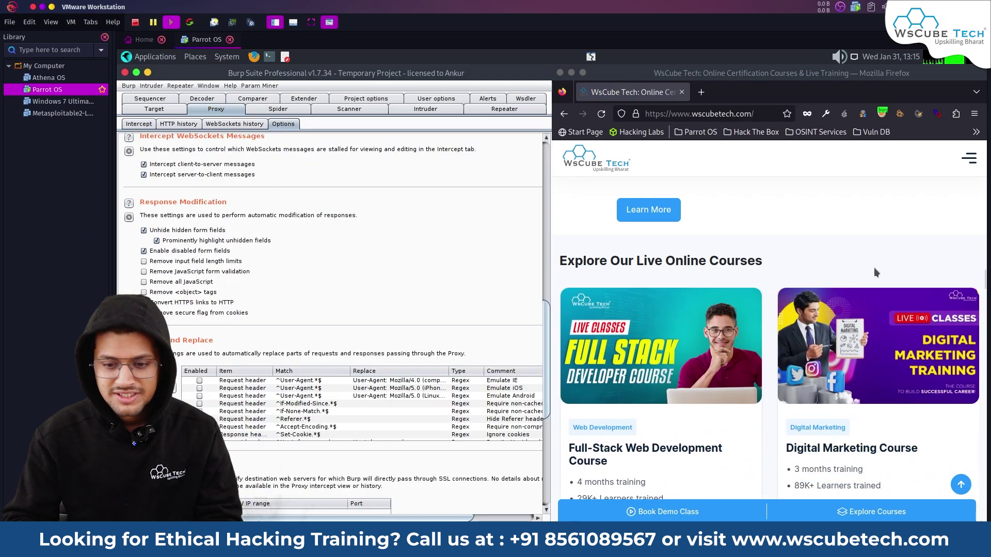
scroll(876, 272, "down", 5)
left_click(602, 113)
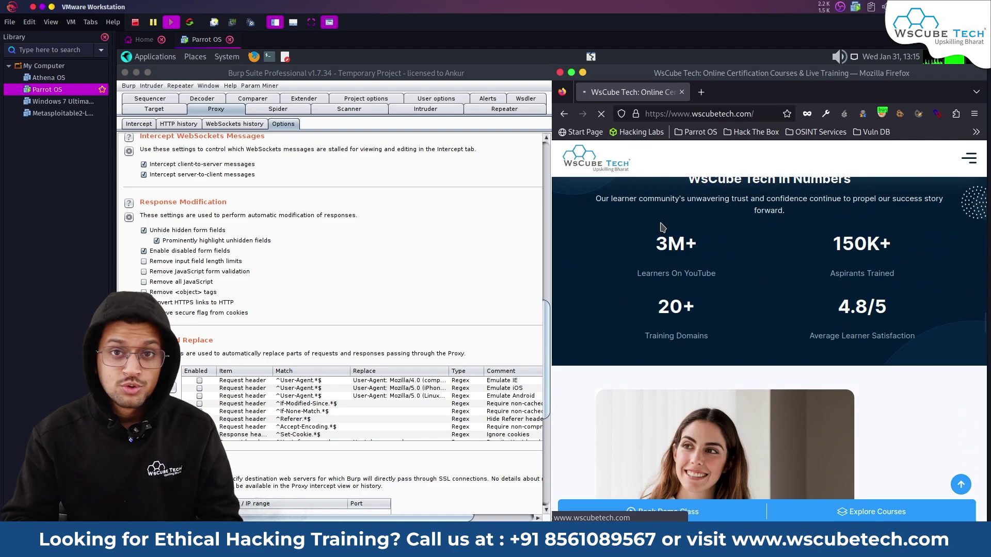
- Look through the whole reloaded homepage for unhidden form fields, and open its Explore Courses page
scroll(661, 227, "up", 15)
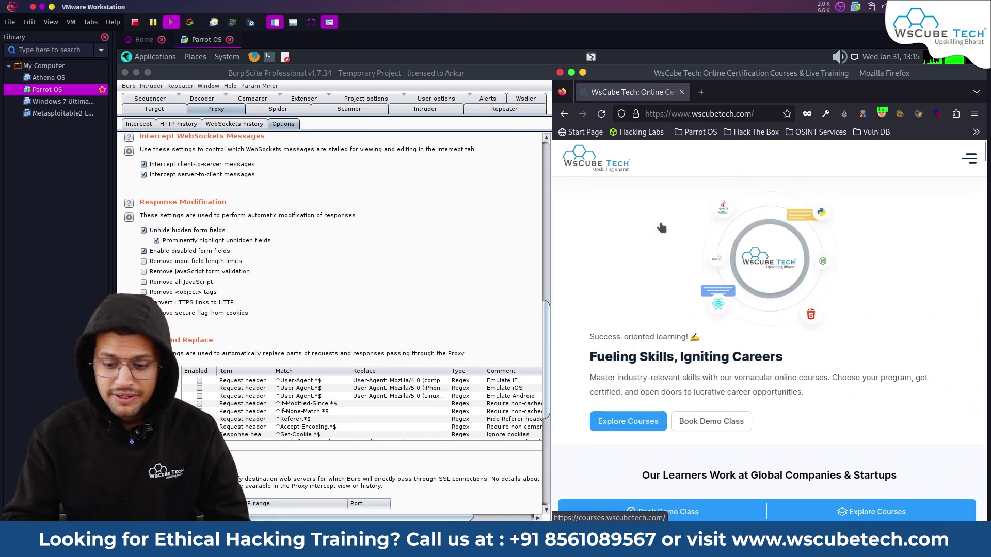
scroll(662, 227, "down", 15)
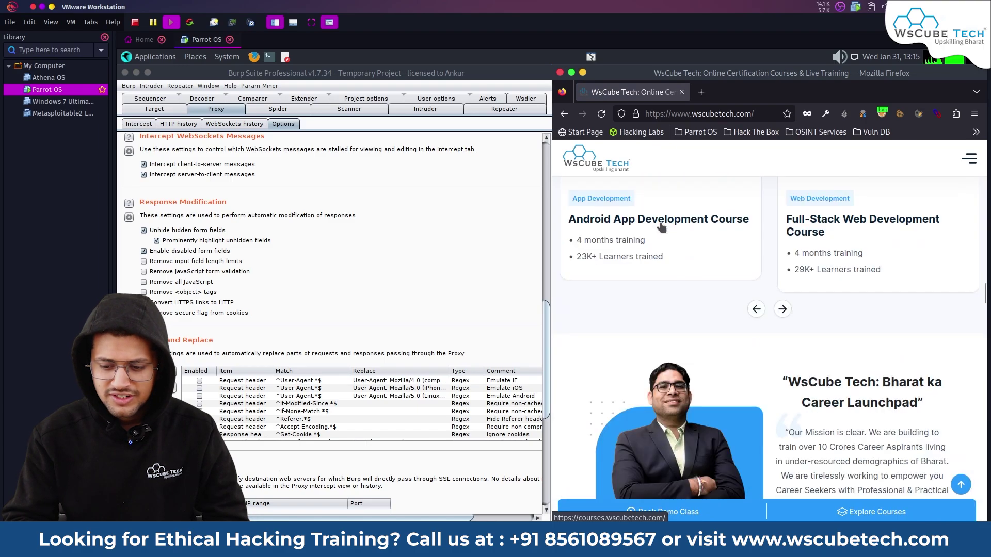
scroll(662, 227, "down", 15)
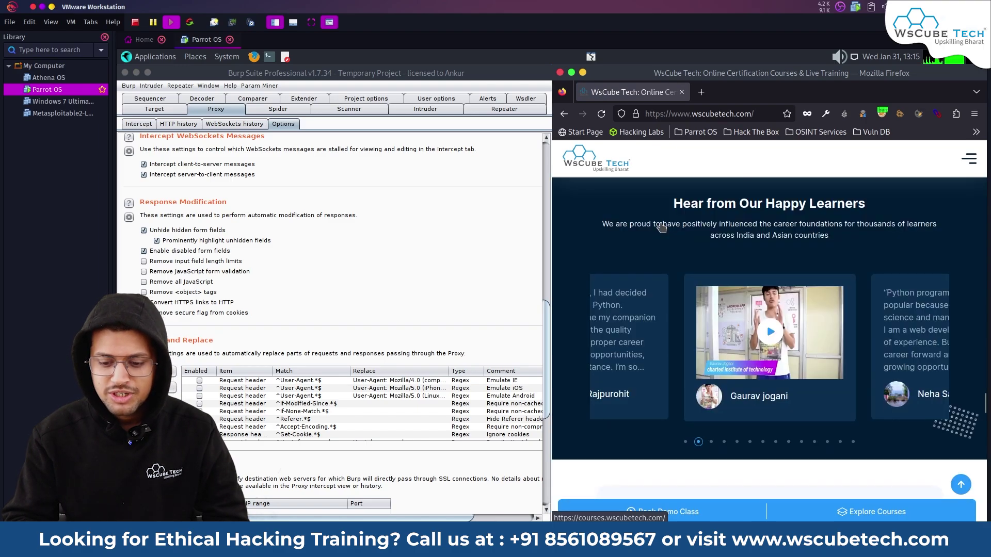
scroll(662, 227, "down", 15)
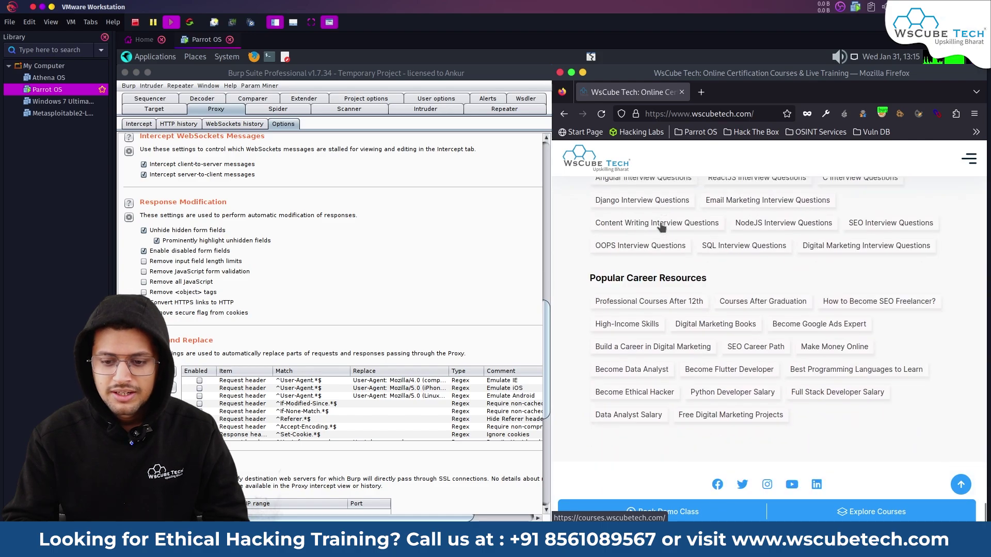
scroll(720, 302, "up", 10)
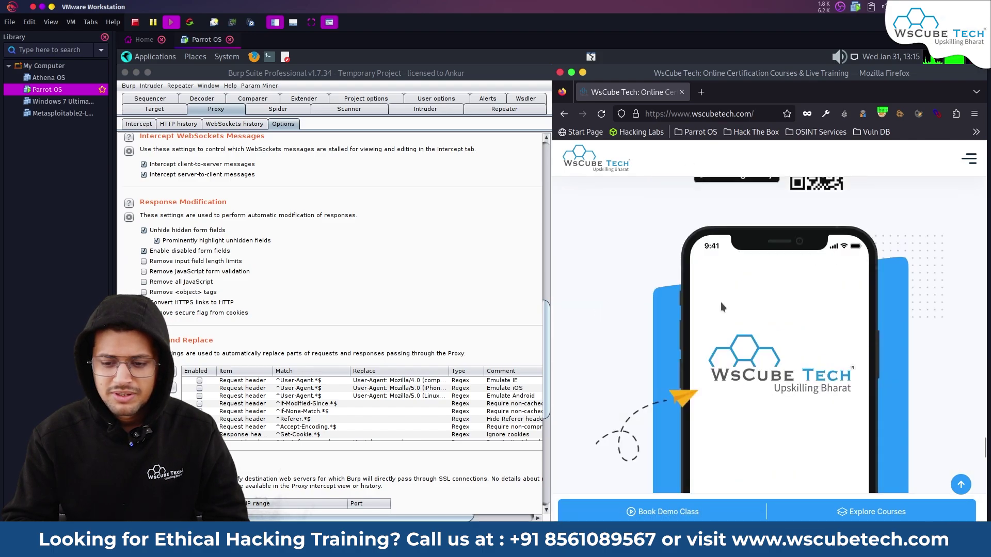
scroll(721, 304, "up", 15)
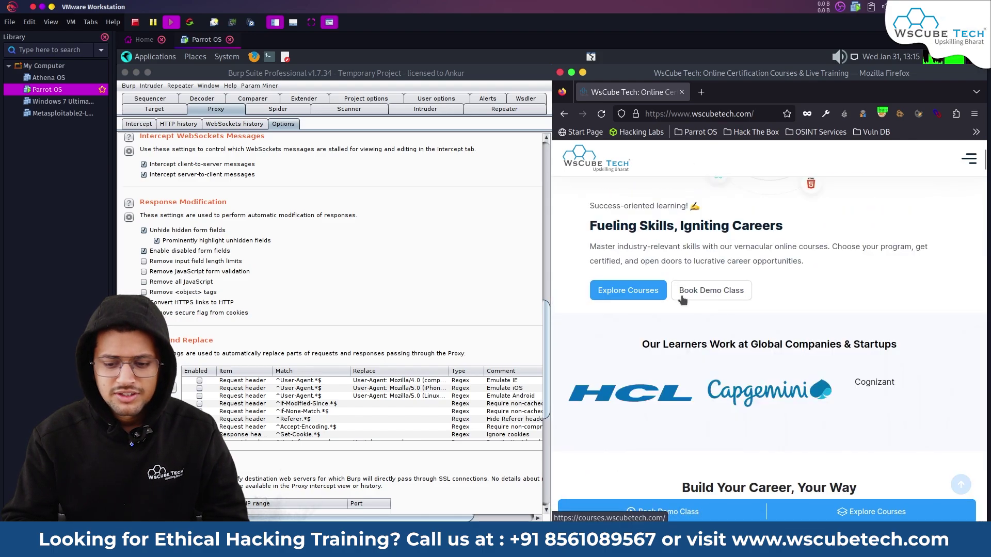
left_click(630, 293)
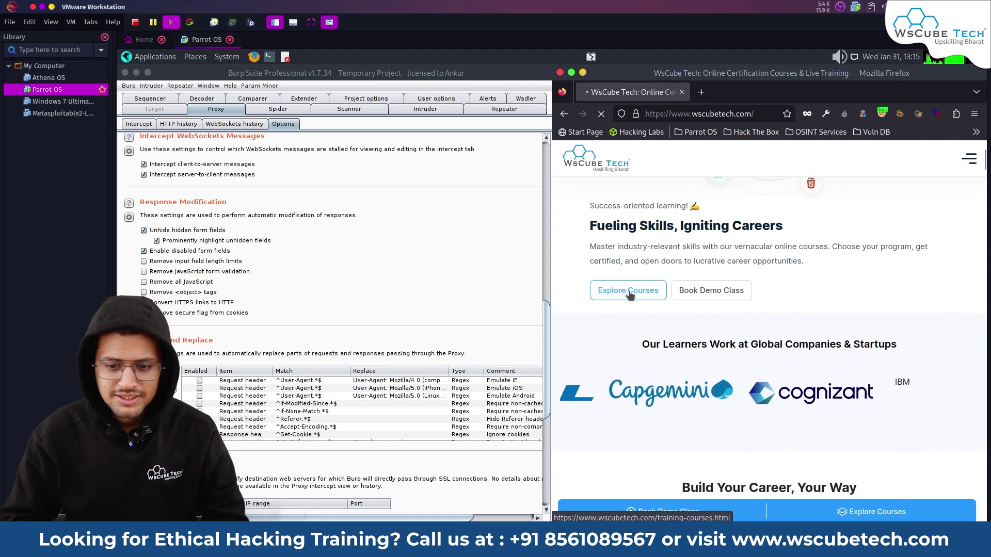
- Open the Penetration Testing Course page from the course list and locate the hidden fields in its demo session form
scroll(628, 291, "down", 5)
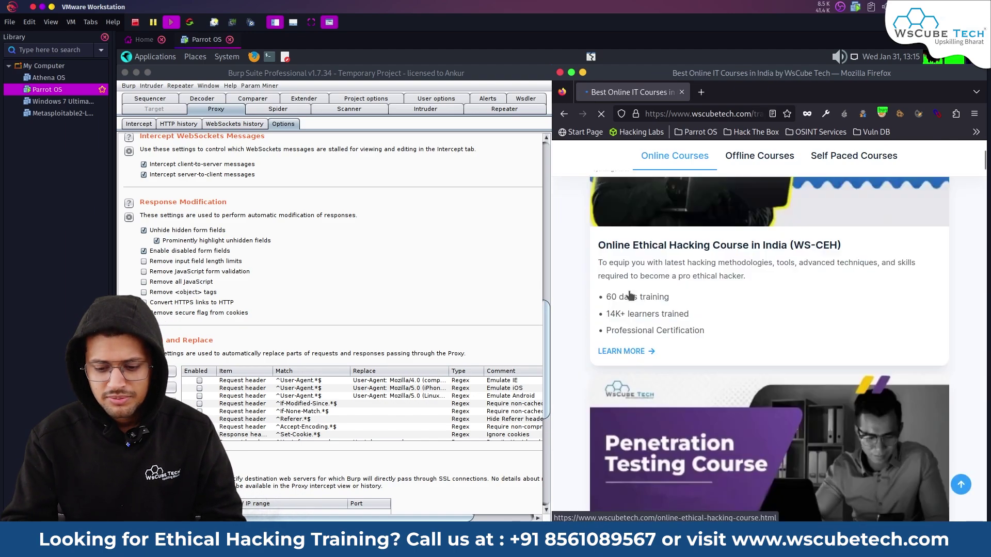
scroll(628, 291, "down", 10)
scroll(642, 354, "up", 5)
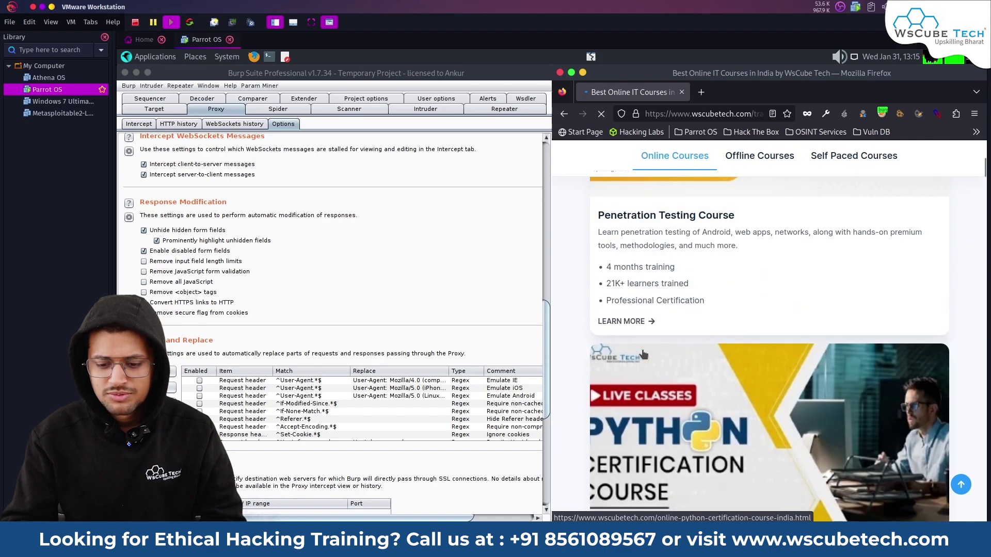
scroll(642, 354, "up", 4)
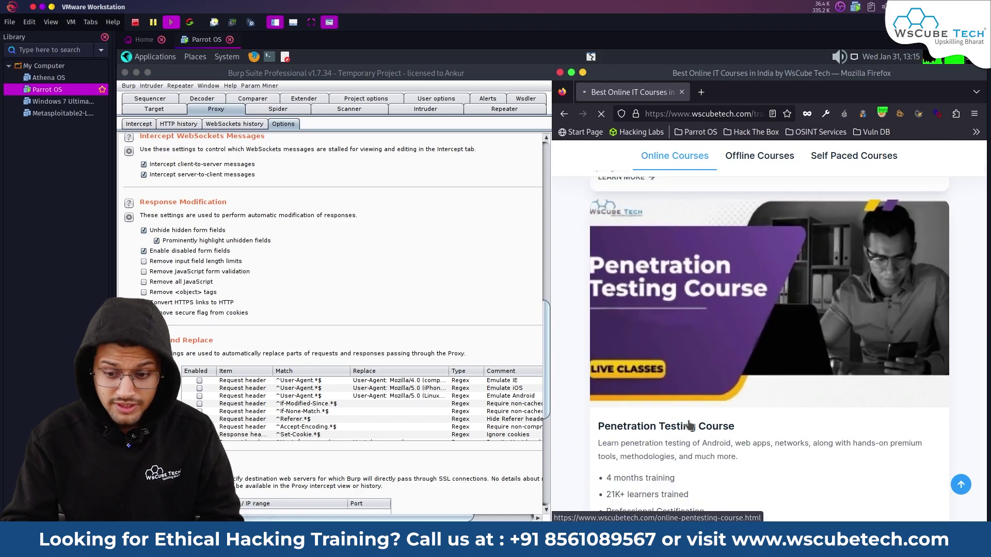
scroll(688, 424, "down", 15)
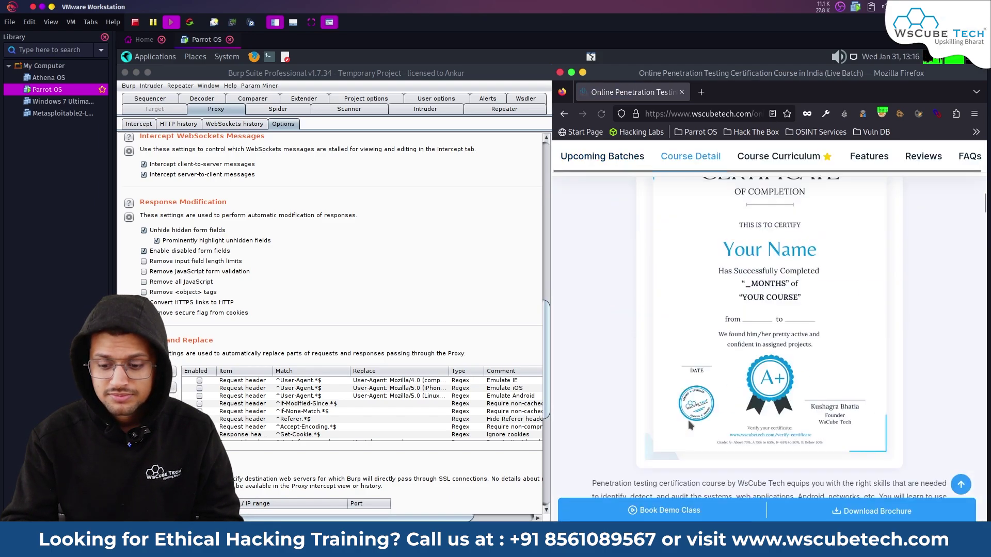
scroll(688, 420, "down", 10)
scroll(680, 344, "down", 5)
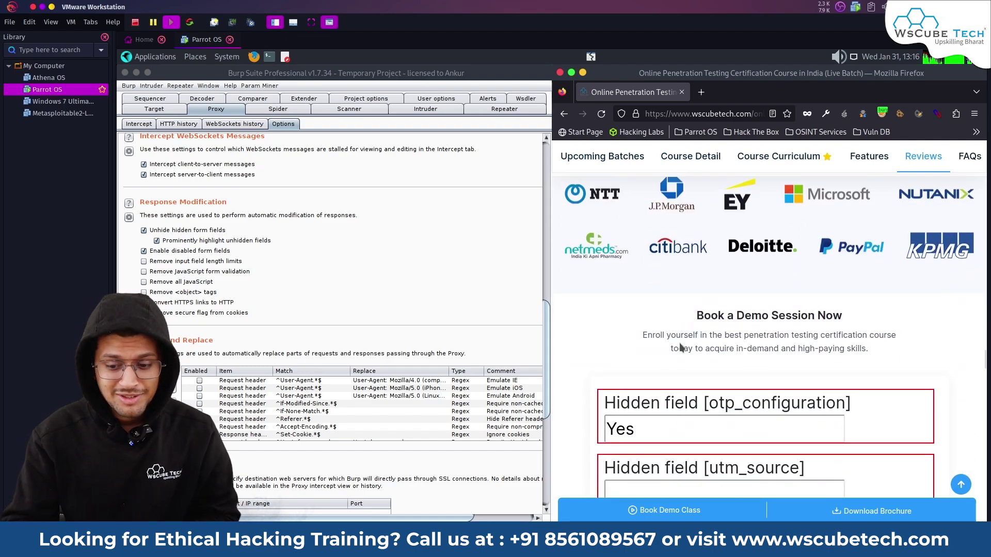
- Review the unhidden fields in the demo session form and insert "Szffdgn" into the lead_for field's value
scroll(680, 347, "down", 3)
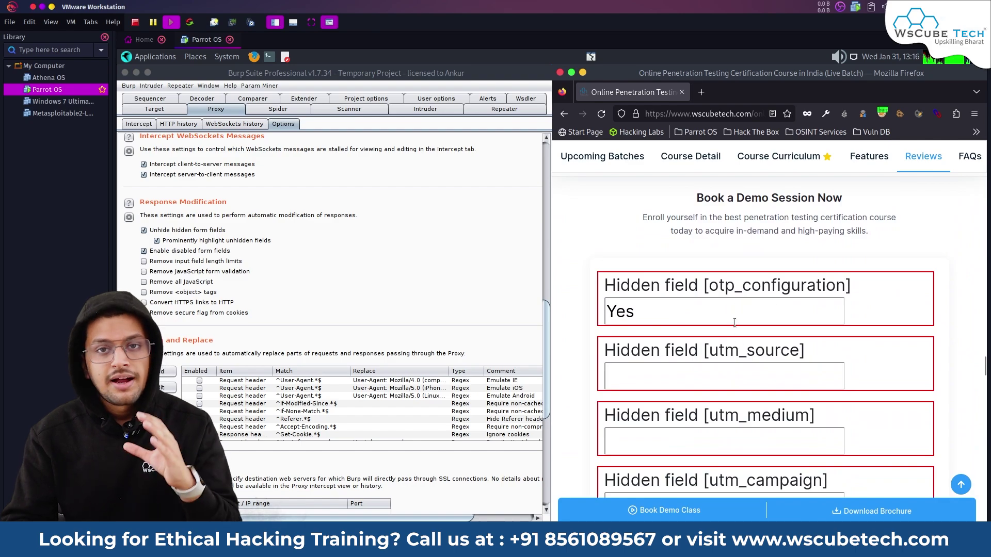
left_click_drag(678, 296, 716, 296)
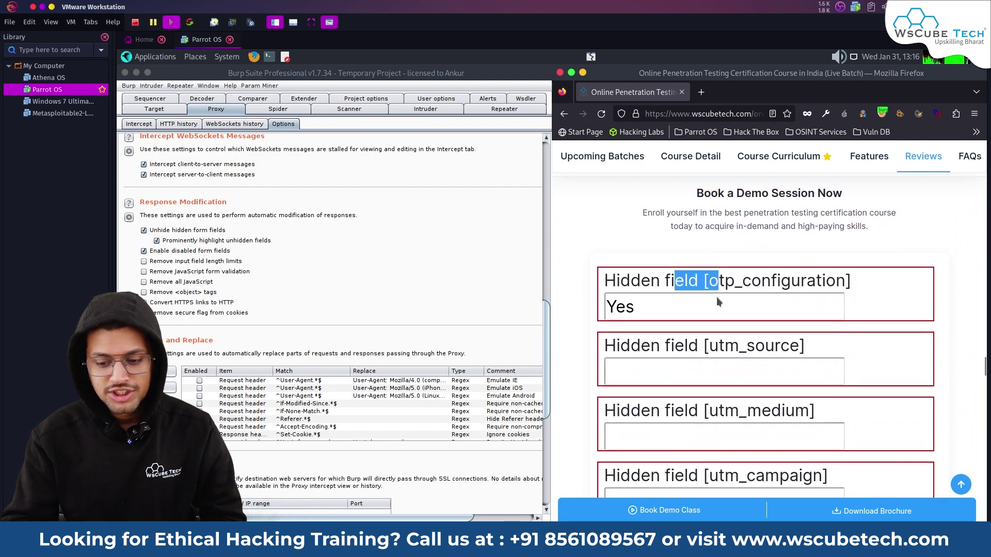
scroll(680, 302, "down", 7)
left_click(716, 278)
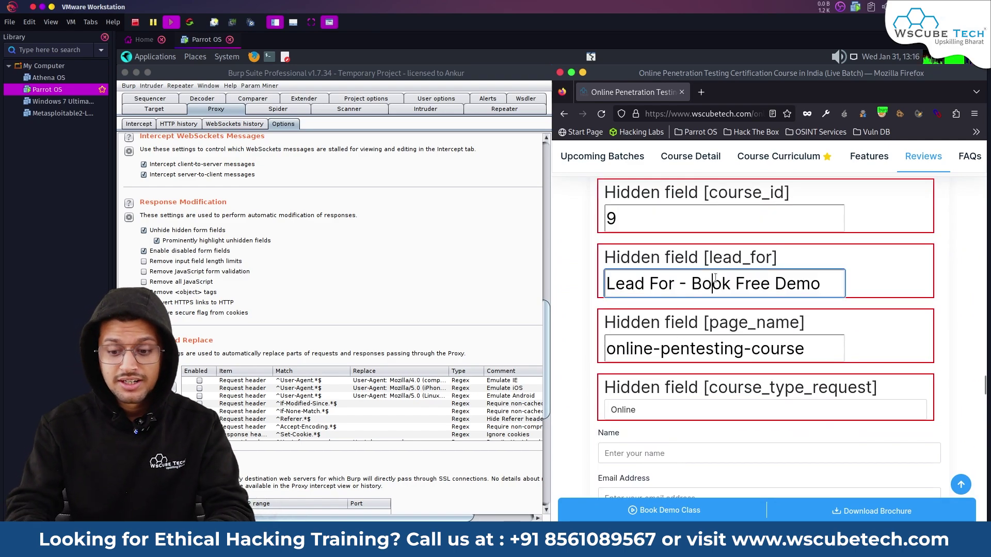
type("Szffdgn")
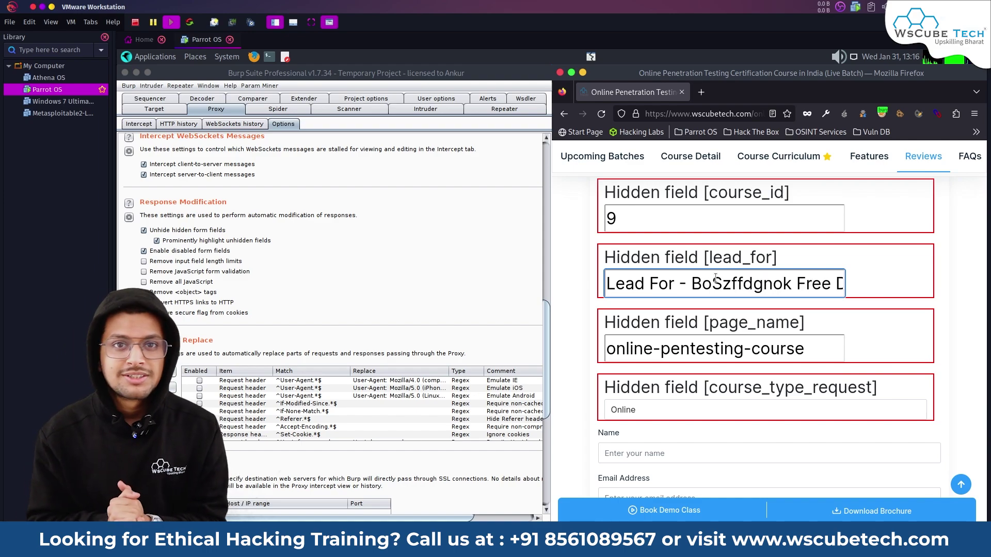
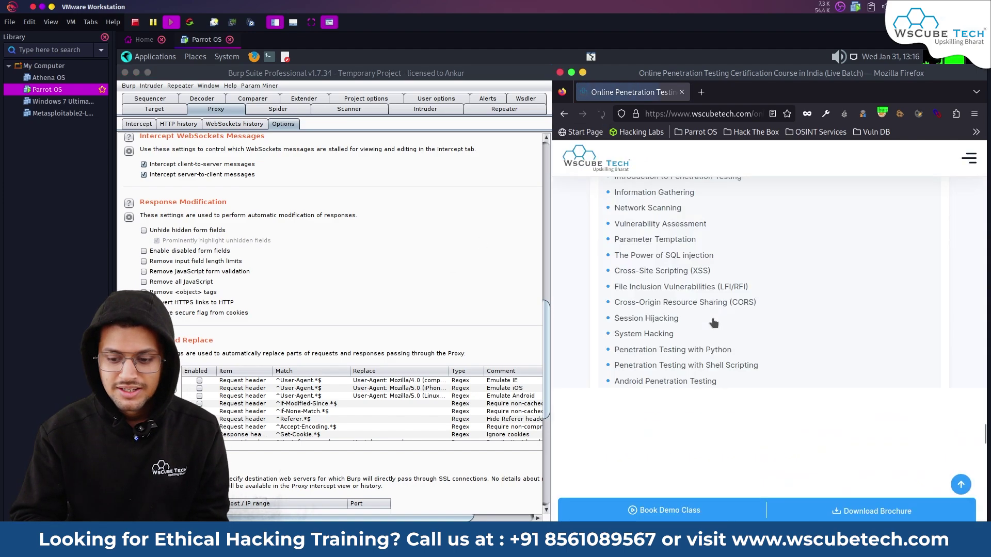
- Look through the Penetration Testing Course page for hidden form fields while response modification is off
scroll(714, 322, "down", 10)
scroll(714, 323, "down", 5)
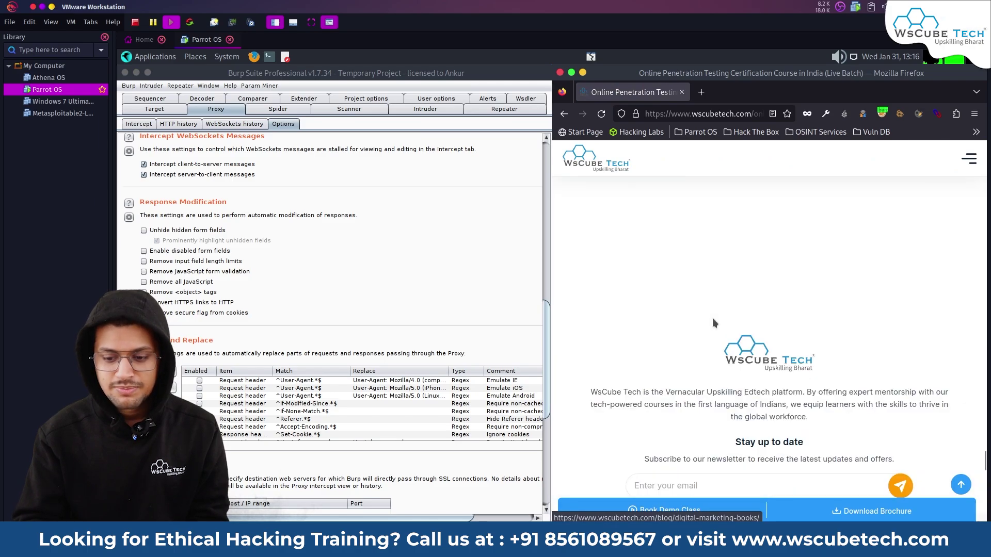
scroll(714, 323, "up", 15)
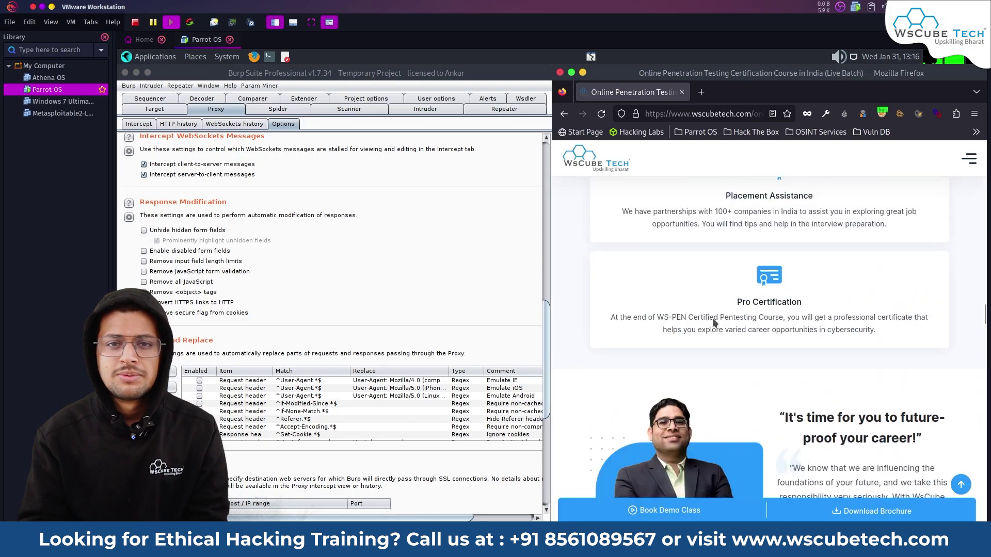
scroll(713, 318, "up", 5)
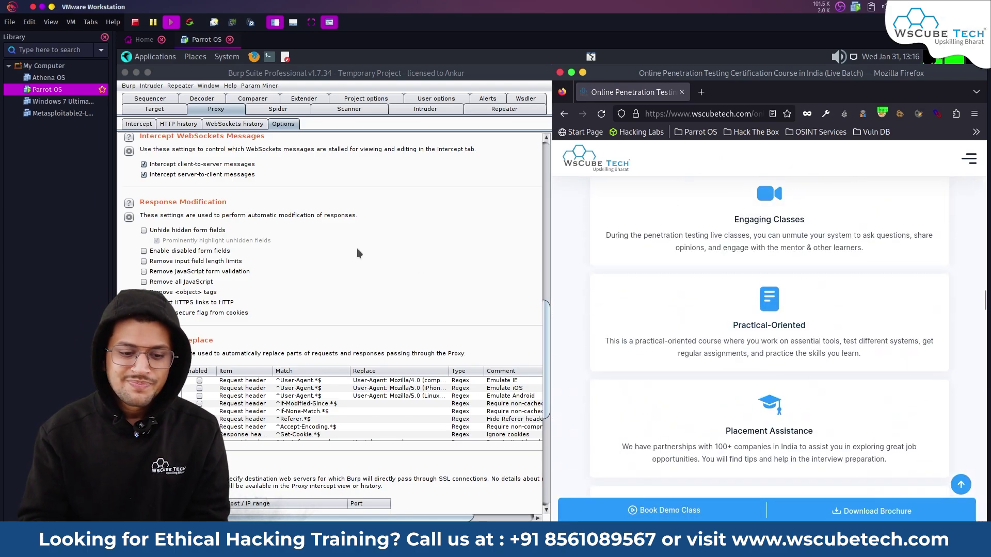
- Enable unhiding hidden form fields and enabling disabled form fields, then reload the course page and locate the demo form's hidden fields
left_click(145, 230)
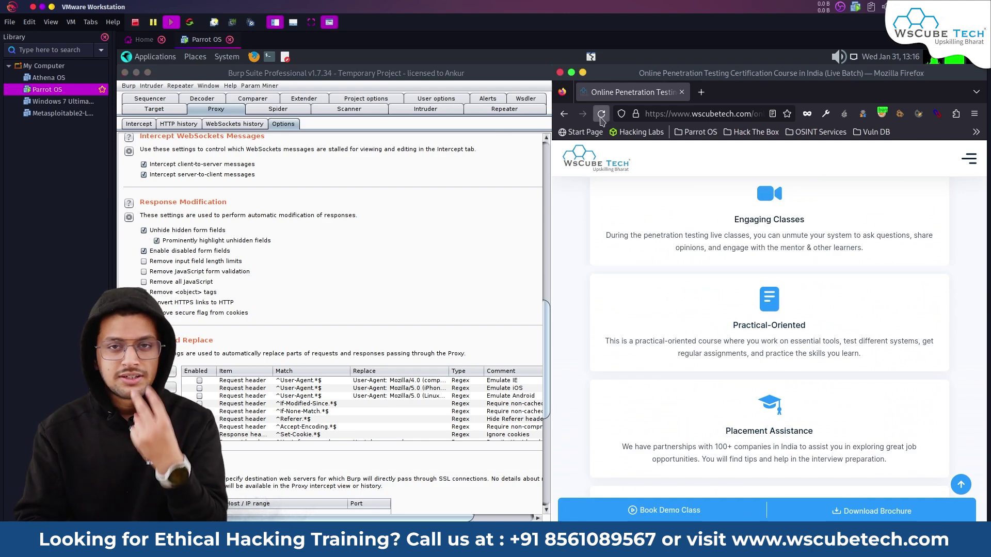
left_click(601, 113)
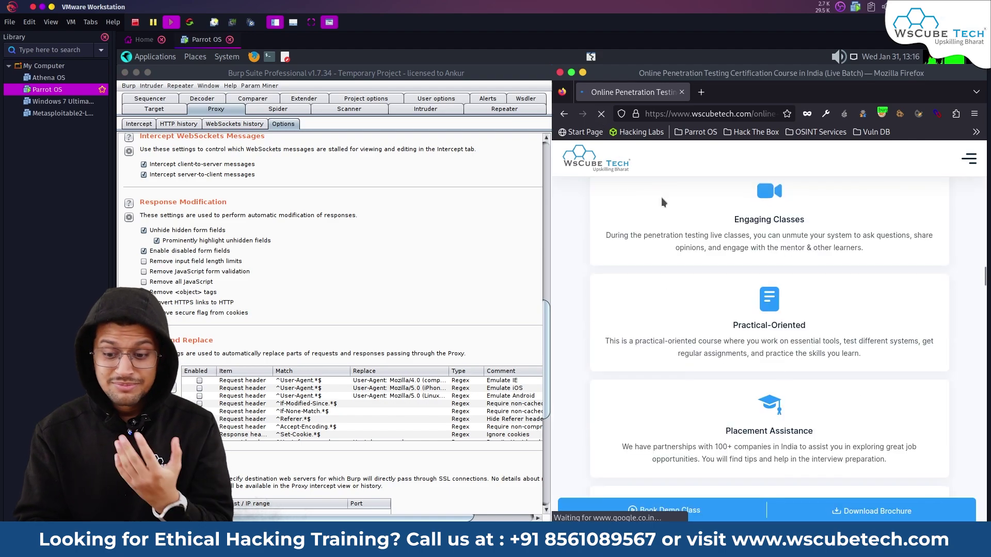
scroll(701, 312, "down", 10)
scroll(702, 314, "down", 10)
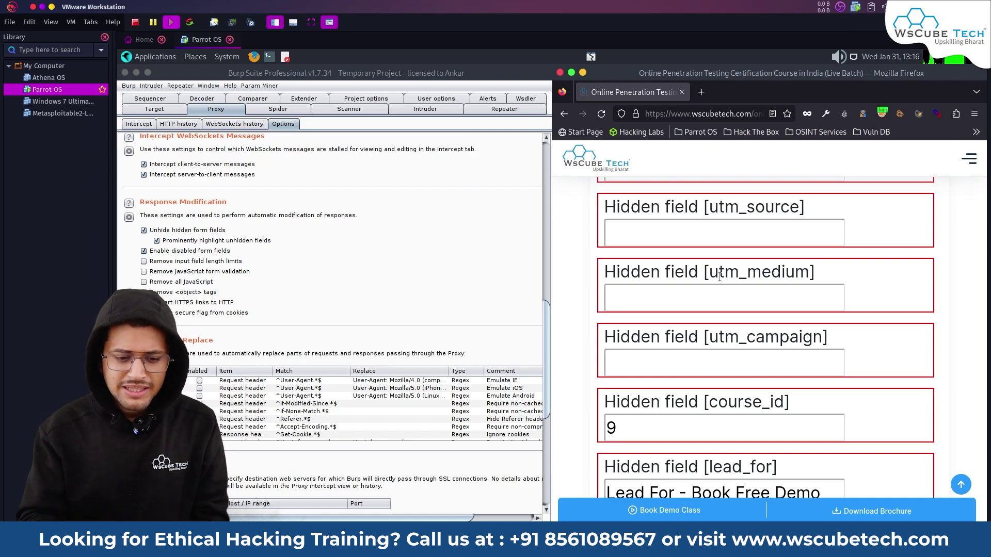
- Turn off unhiding hidden form fields and enabling disabled form fields in the response modification settings
left_click(143, 230)
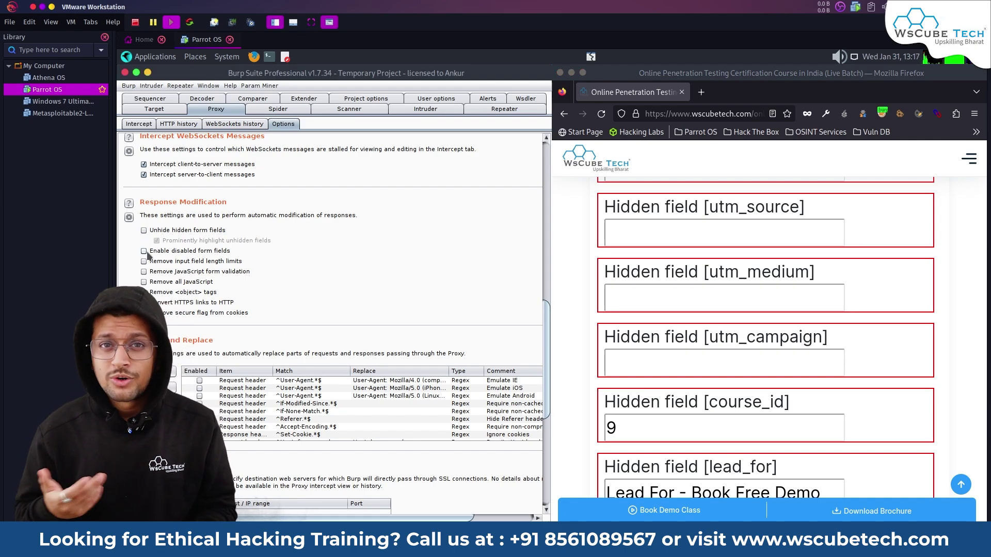
- Review the Match and Replace, SSL Pass Through and Miscellaneous proxy options, and return to the proxy's intercept view
scroll(146, 255, "down", 3)
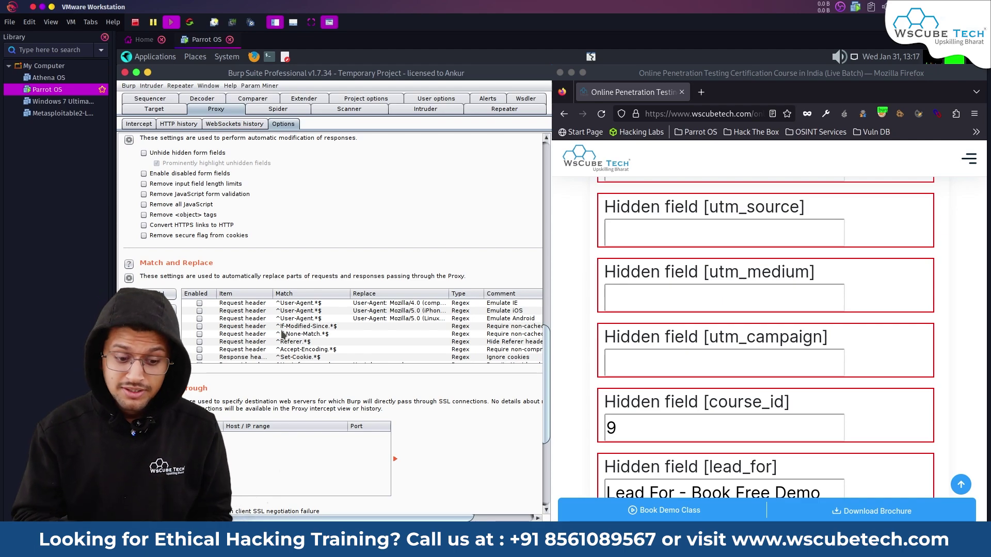
scroll(282, 332, "down", 5)
scroll(281, 330, "down", 2)
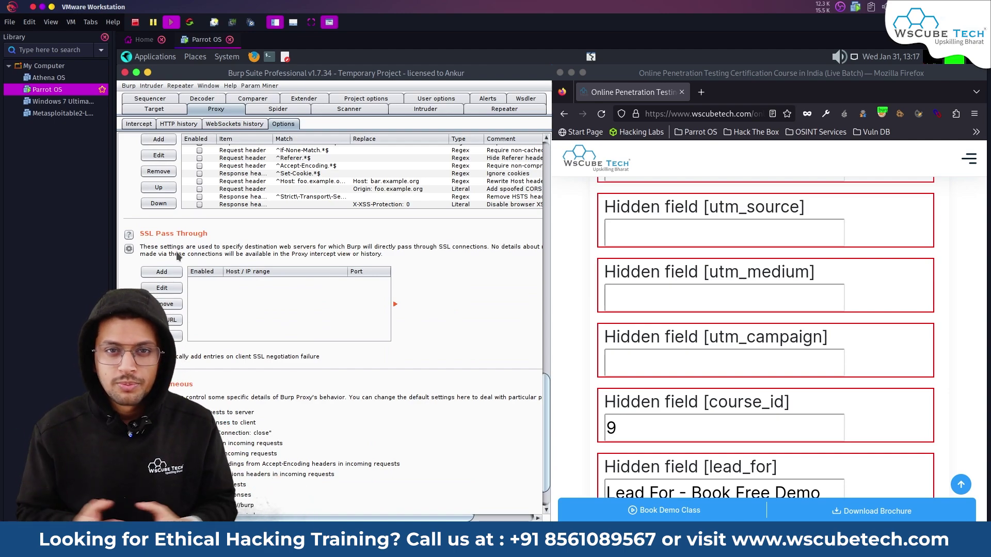
scroll(175, 252, "down", 2)
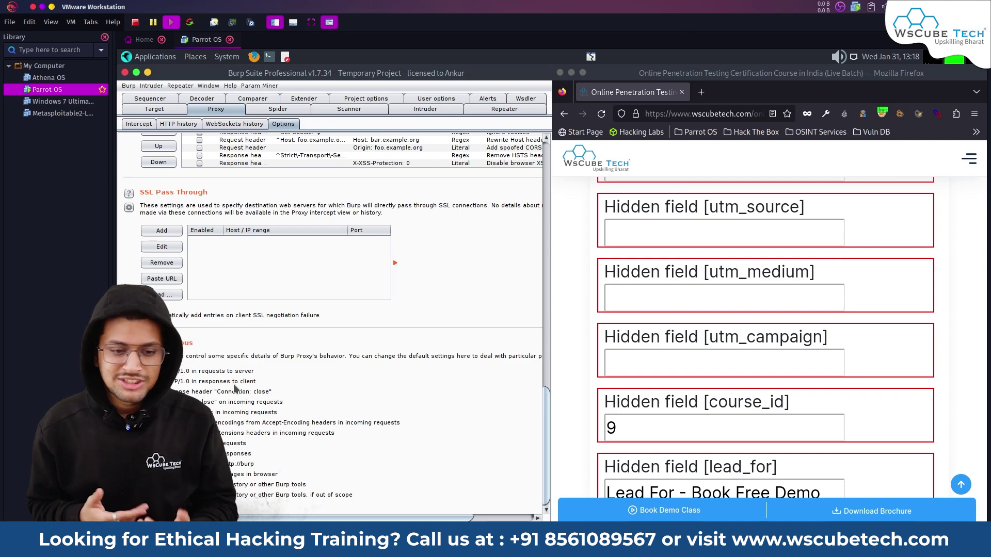
left_click(130, 125)
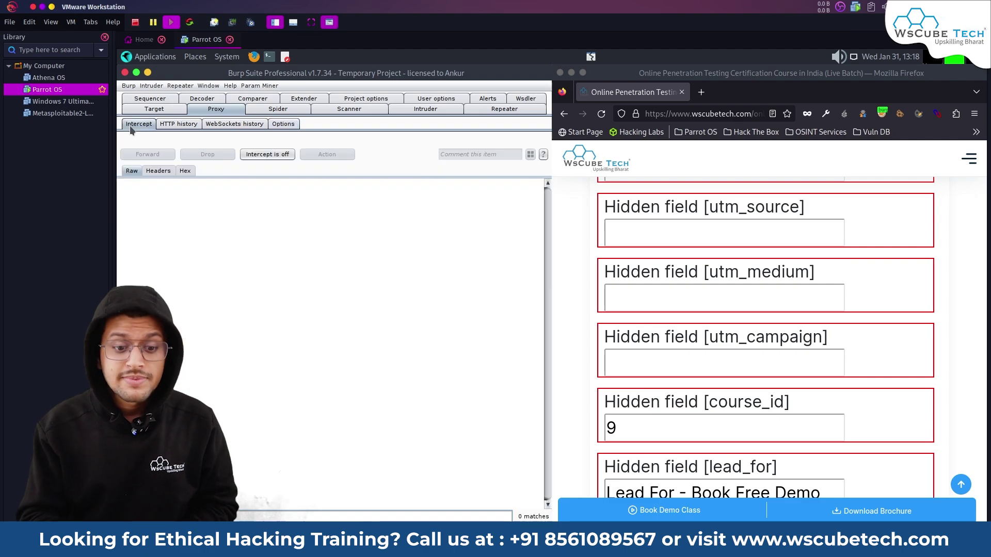